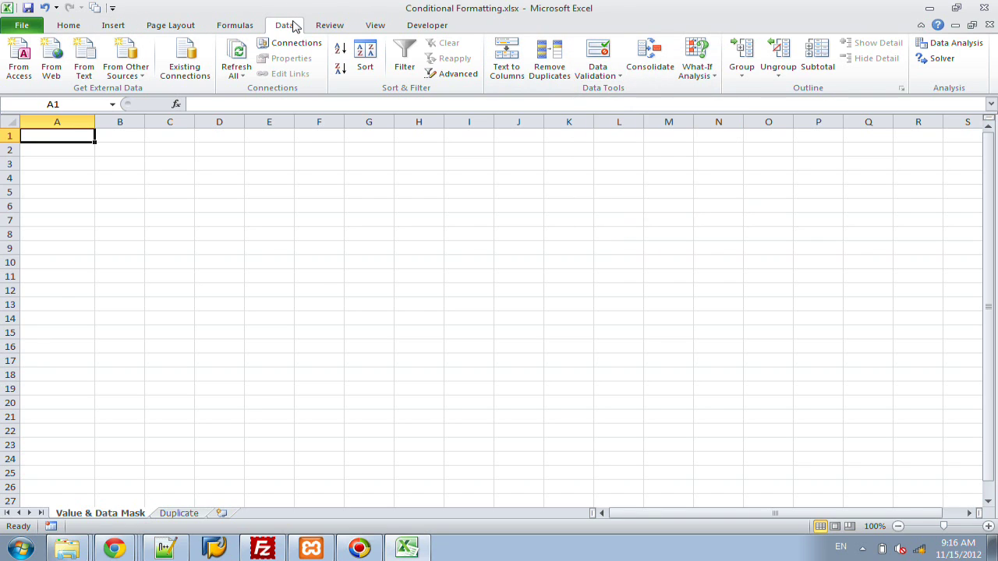
Step: Open A1's Data Validation settings and expand the Allow list of data types
{"action": "left_click", "coordinate": [601, 57]}
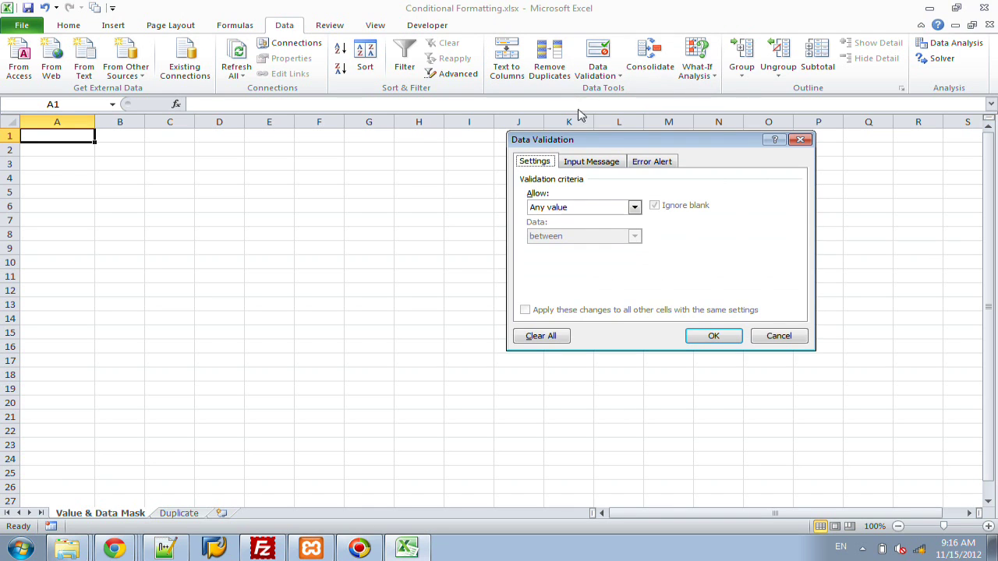
{"action": "left_click_drag", "start_coordinate": [570, 140], "coordinate": [493, 148]}
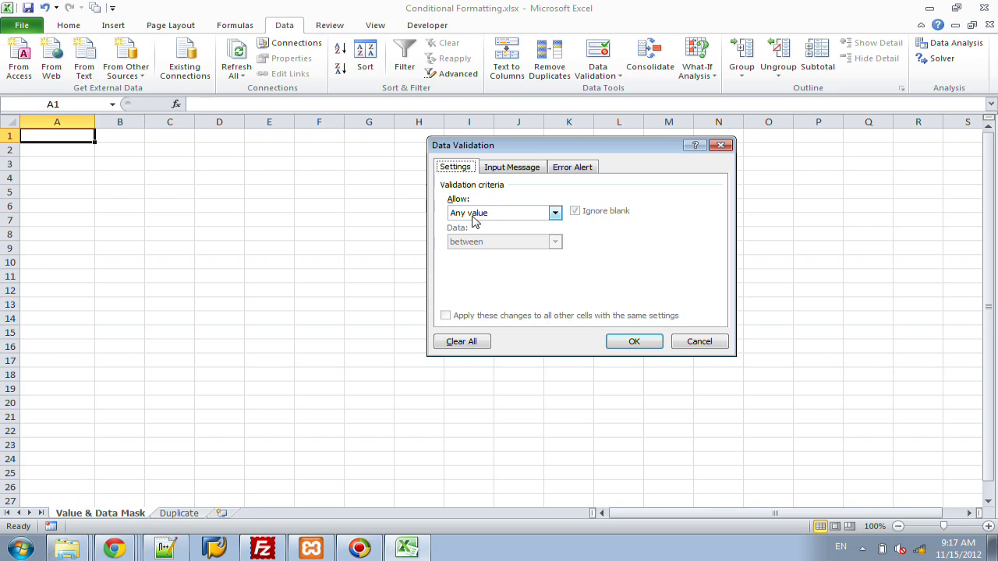
{"action": "left_click", "coordinate": [475, 215]}
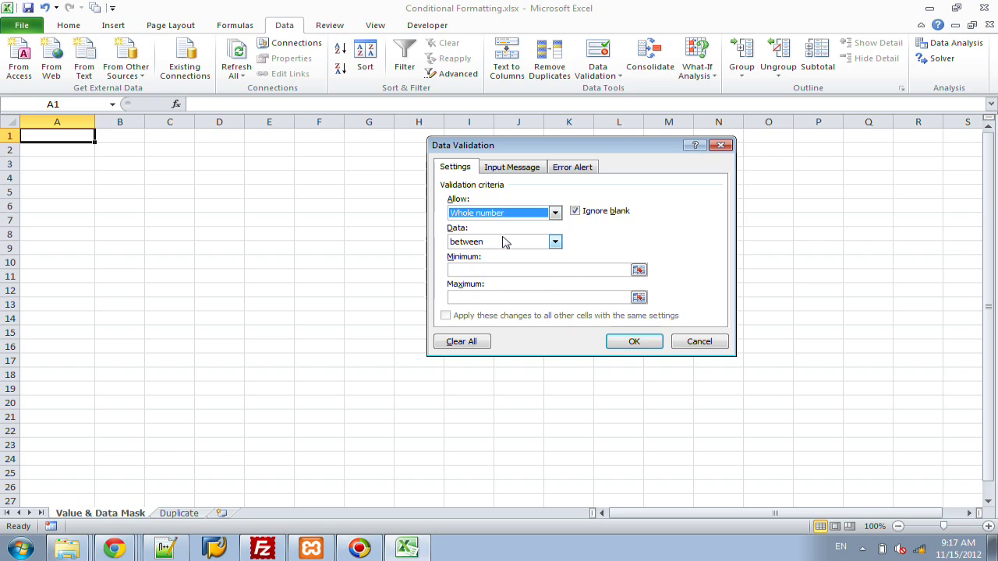
{"action": "left_click", "coordinate": [503, 235]}
{"action": "left_click", "coordinate": [496, 242]}
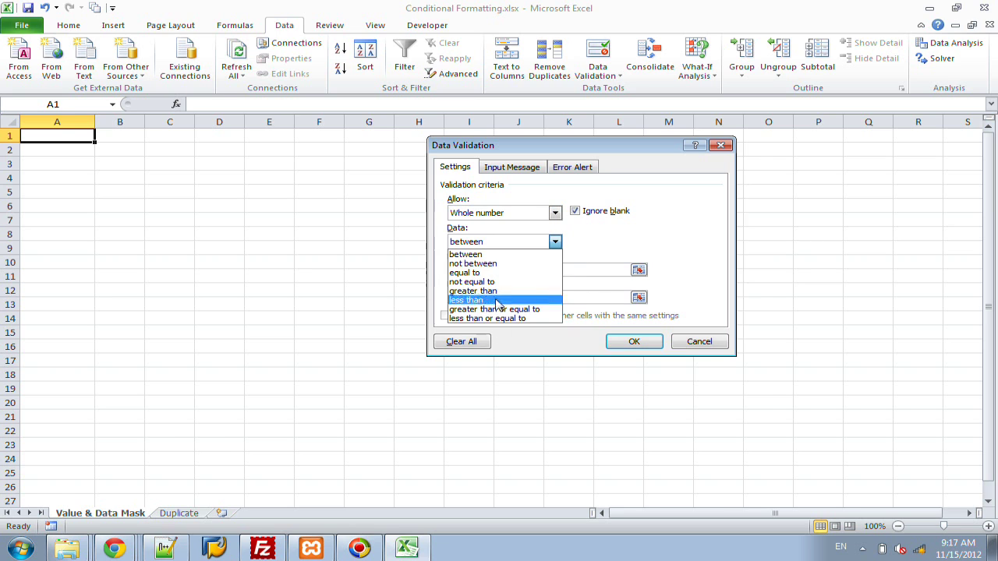
{"action": "left_click", "coordinate": [497, 255]}
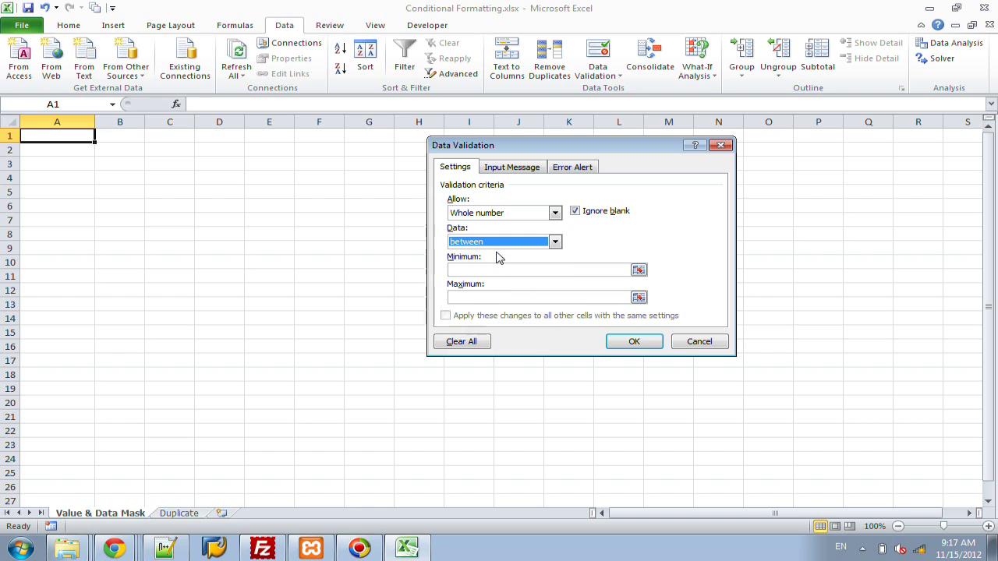
{"action": "left_click", "coordinate": [494, 269]}
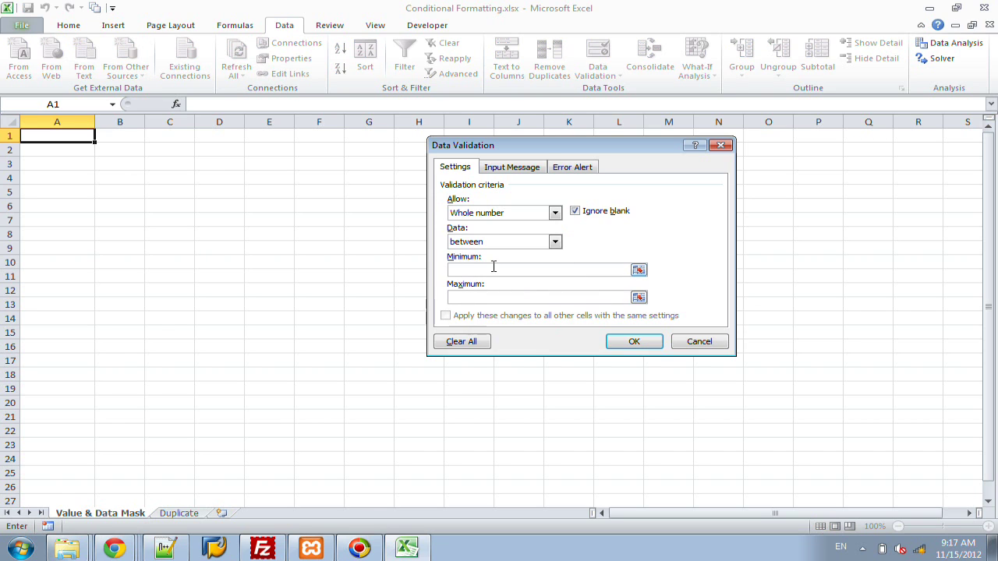
{"action": "type", "text": "1000000000"}
{"action": "key", "text": "Tab"}
{"action": "type", "text": "9999999999"}
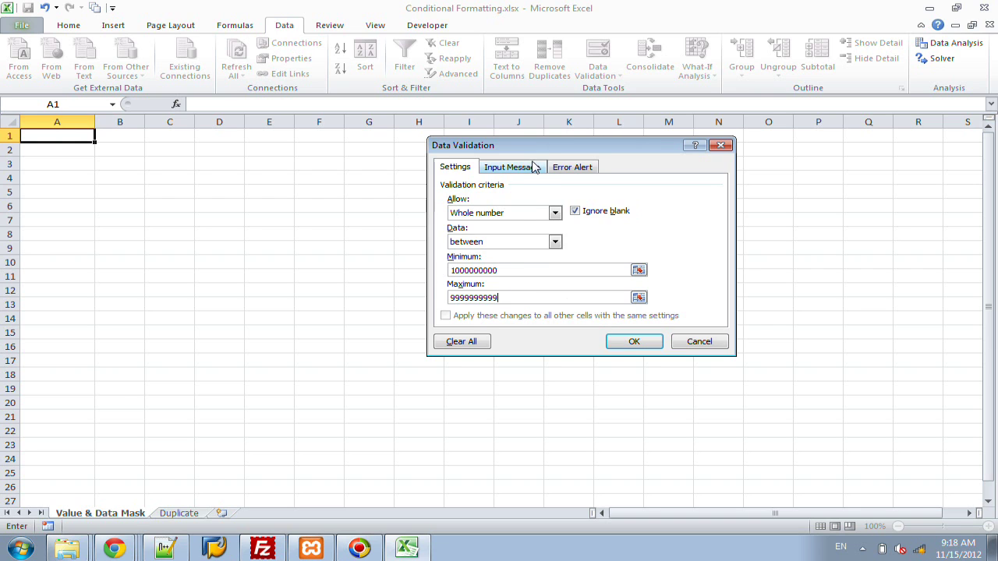
Step: Add input message 'US Phone Number': numbers without spaces or dashes, including the 3-digit area code
{"action": "left_click", "coordinate": [512, 167]}
{"action": "left_click", "coordinate": [476, 231]}
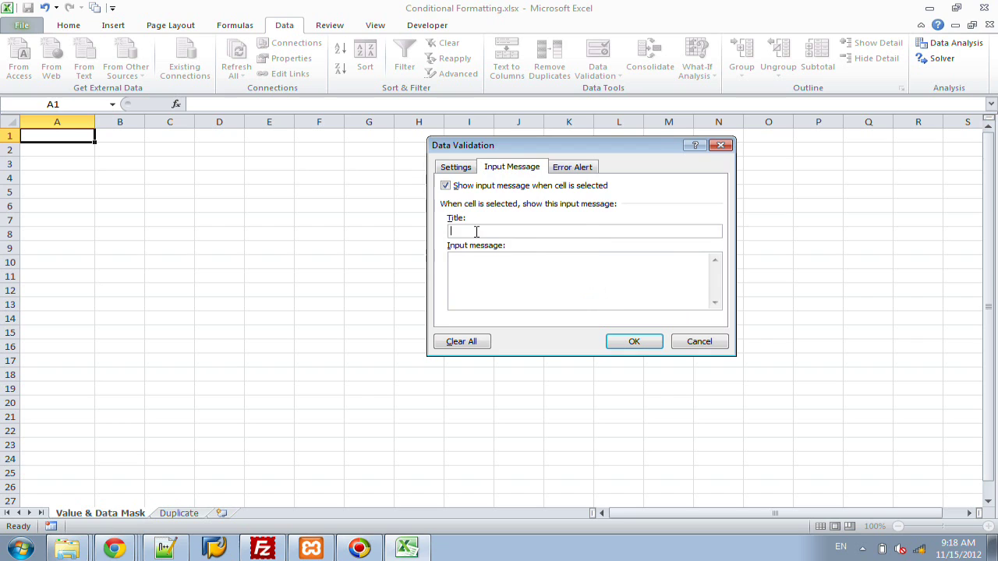
{"action": "type", "text": "US Phone "}
{"action": "type", "text": "Number"}
{"action": "type", "text": "Please only enter"}
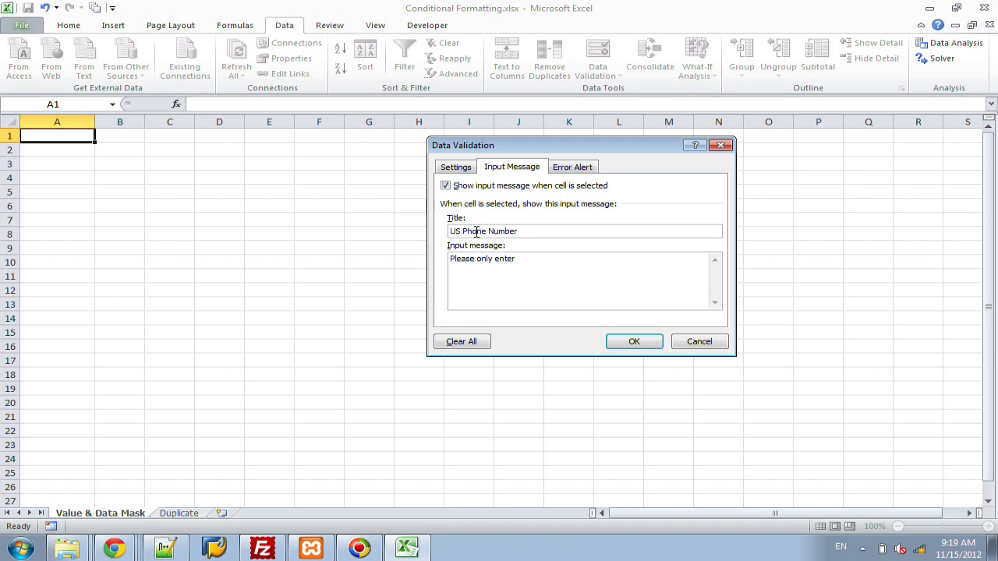
{"action": "type", "text": " whol"}
{"action": "key", "text": "BackSpace"}
{"action": "key", "text": "BackSpace"}
{"action": "key", "text": "BackSpace"}
{"action": "key", "text": "BackSpace"}
{"action": "type", "text": "numbers without spaces or dashes.  Need"}
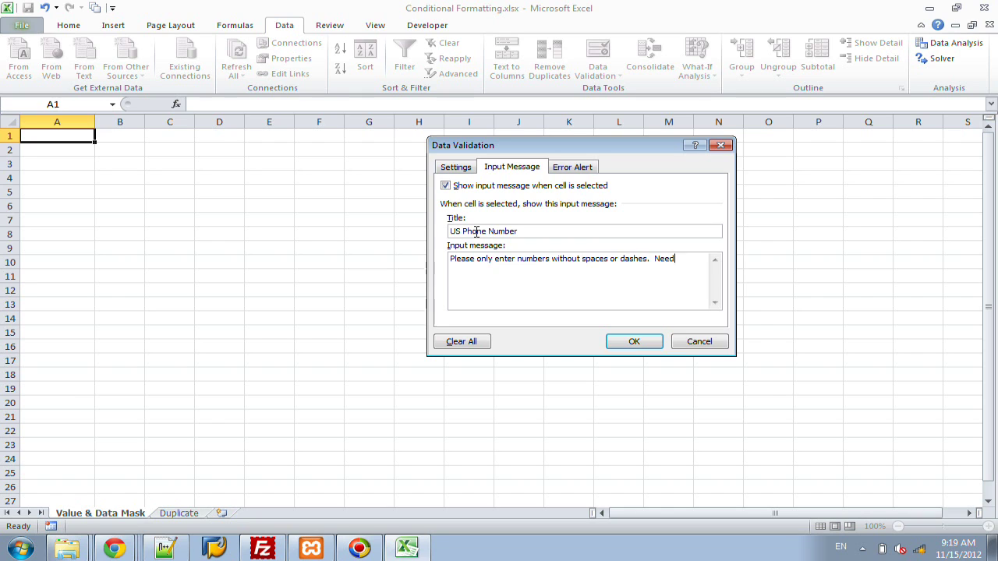
{"action": "type", "text": " to include the 3 digit area code."}
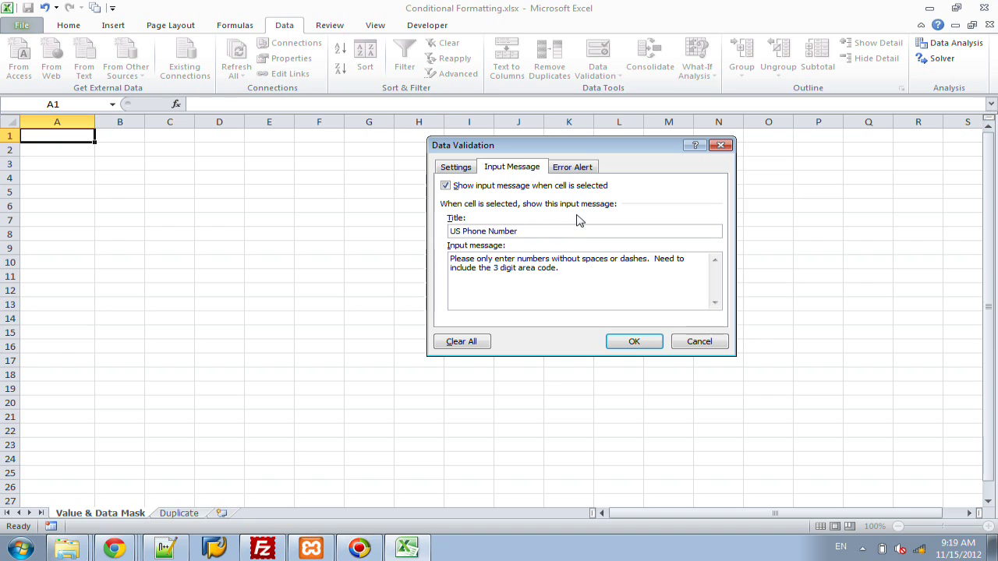
Step: Add a Stop error alert titled 'Error' requiring exactly 10 digits with no spaces or dashes
{"action": "left_click", "coordinate": [579, 169]}
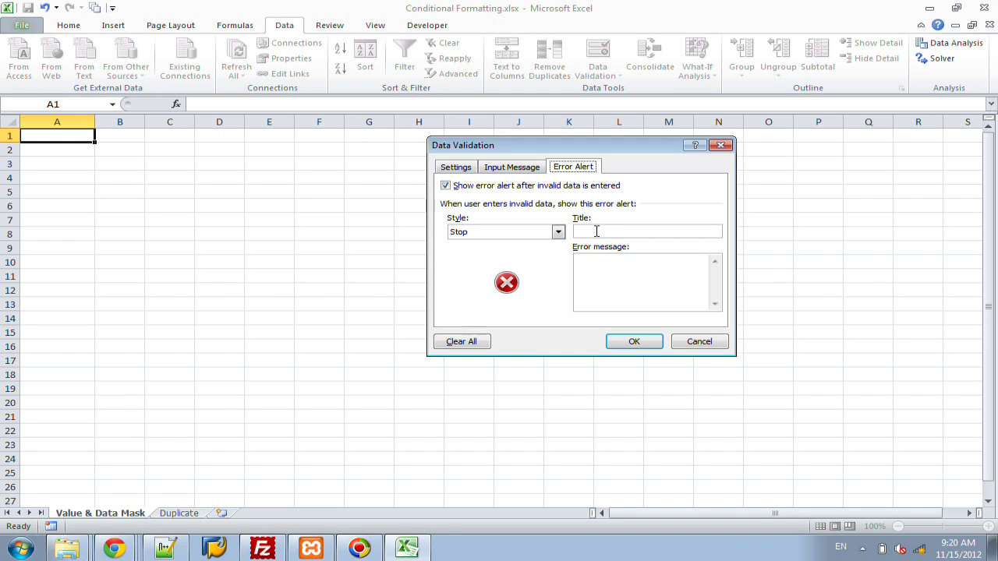
{"action": "left_click", "coordinate": [596, 232]}
{"action": "type", "text": "Error"}
{"action": "key", "text": "Tab"}
{"action": "type", "text": "You must h"}
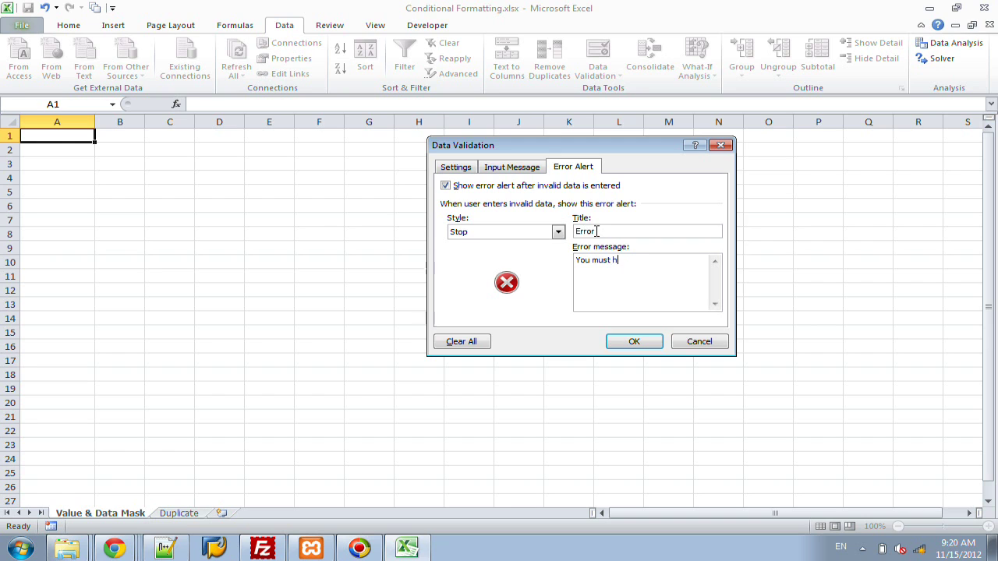
{"action": "type", "text": "ave exactly 10 digits and you cannot "}
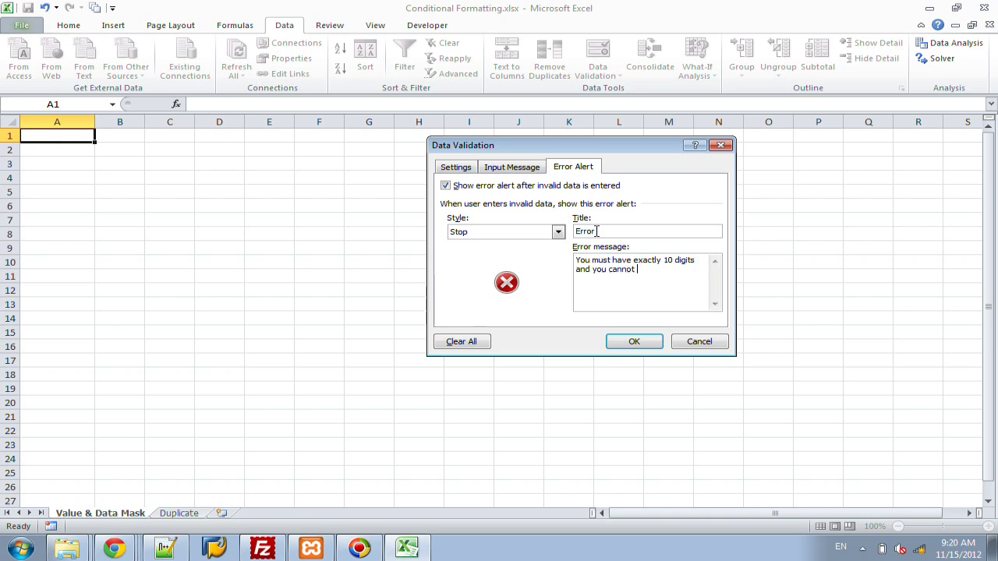
{"action": "type", "text": "use any spaces, dashes, "}
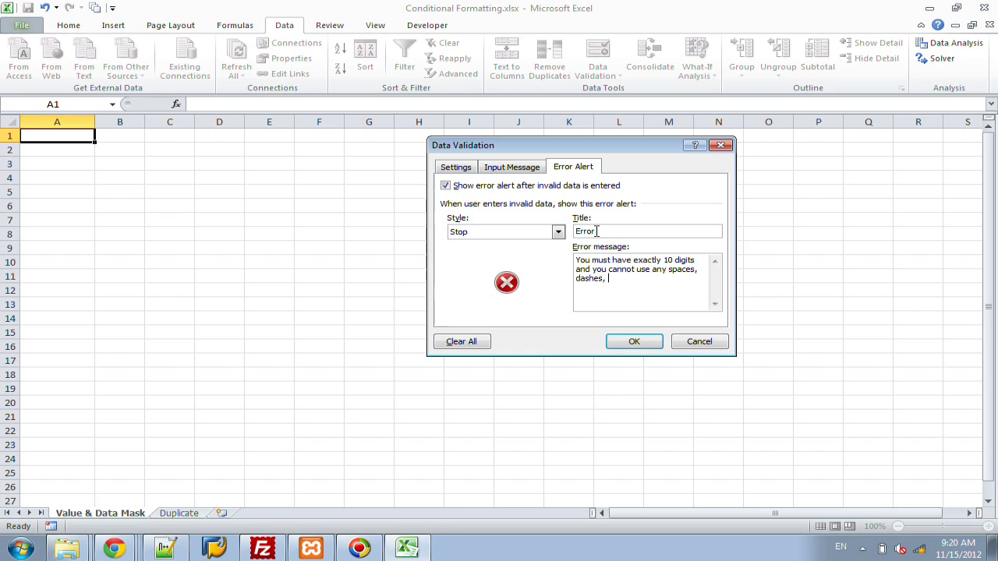
{"action": "type", "text": "or para"}
{"action": "key", "text": "BackSpace"}
{"action": "key", "text": "BackSpace"}
{"action": "key", "text": "BackSpace"}
{"action": "key", "text": "BackSpace"}
{"action": "key", "text": "BackSpace"}
{"action": "key", "text": "BackSpace"}
{"action": "key", "text": "BackSpace"}
{"action": "key", "text": "BackSpace"}
{"action": "key", "text": "BackSpace"}
{"action": "key", "text": "Left"}
{"action": "key", "text": "Left"}
{"action": "key", "text": "Left"}
{"action": "key", "text": "Left"}
{"action": "key", "text": "Left"}
{"action": "key", "text": "Left"}
{"action": "key", "text": "BackSpace"}
{"action": "key", "text": "BackSpace"}
{"action": "type", "text": "or"}
Step: Apply the validation, enter a ten-digit phone number in A1, and widen column A to show it
{"action": "left_click", "coordinate": [632, 340]}
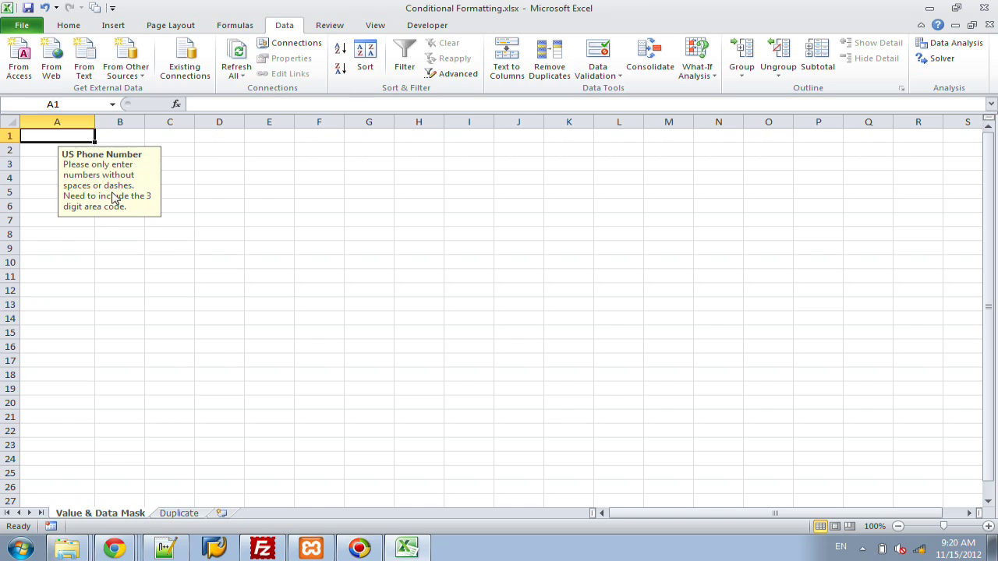
{"action": "key", "text": "Tab"}
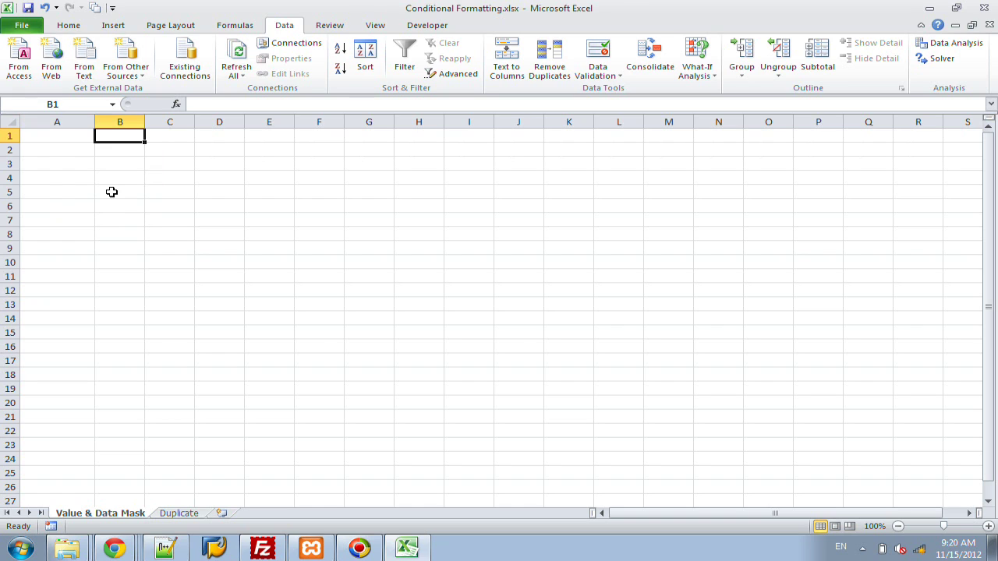
{"action": "key", "text": "shift+Tab"}
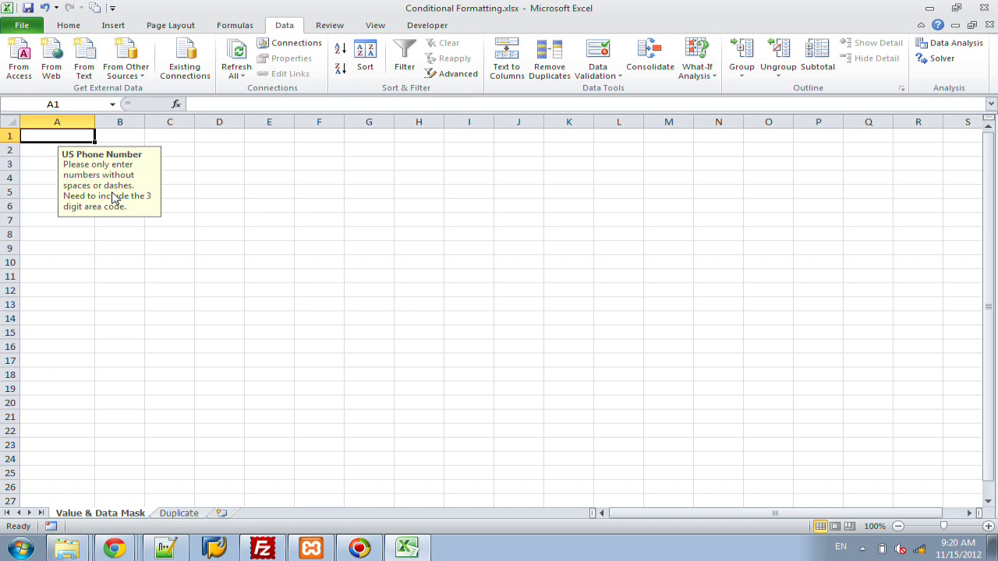
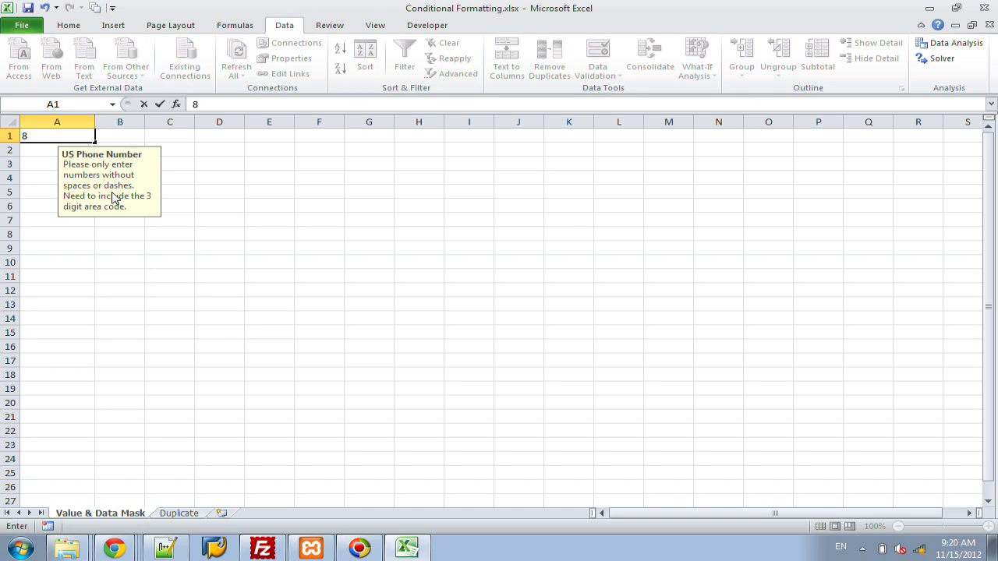
{"action": "key", "text": "Return"}
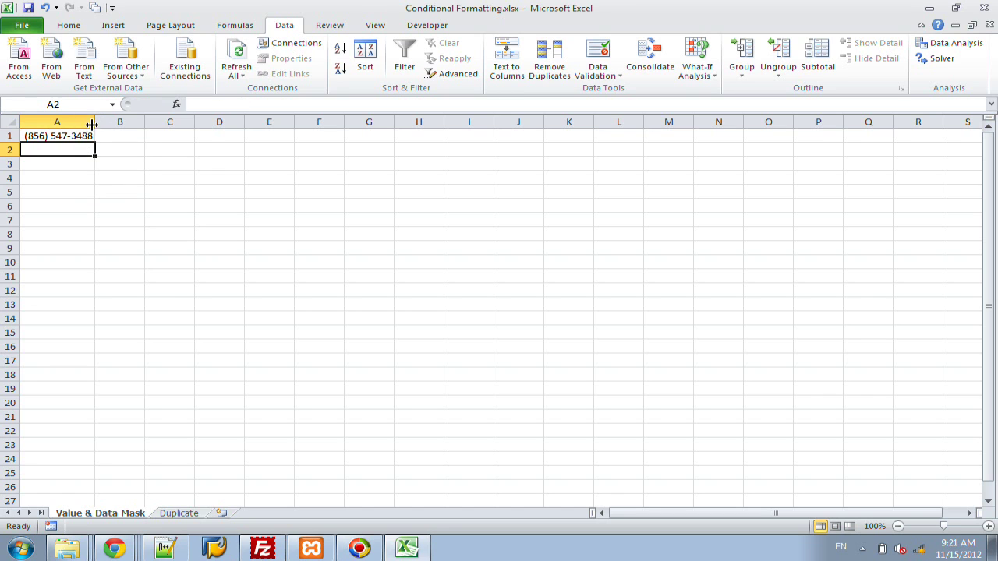
{"action": "mouse_move", "coordinate": [92, 125]}
{"action": "left_mouse_down"}
{"action": "mouse_move", "coordinate": [104, 123]}
{"action": "mouse_move", "coordinate": [88, 122]}
{"action": "left_mouse_up"}
{"action": "left_click", "coordinate": [90, 136]}
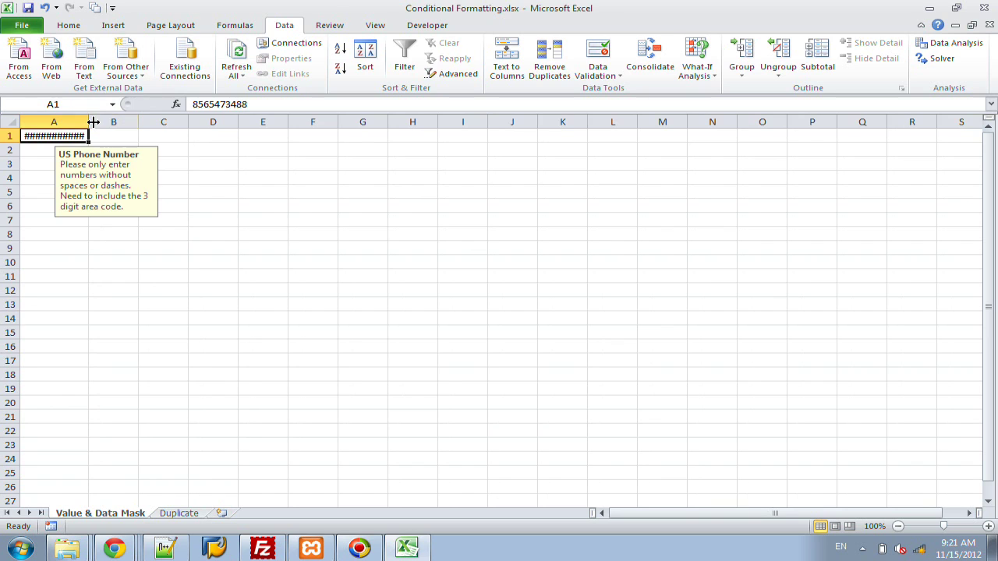
{"action": "left_click", "coordinate": [90, 121]}
{"action": "left_click_drag", "start_coordinate": [90, 121], "coordinate": [99, 122]}
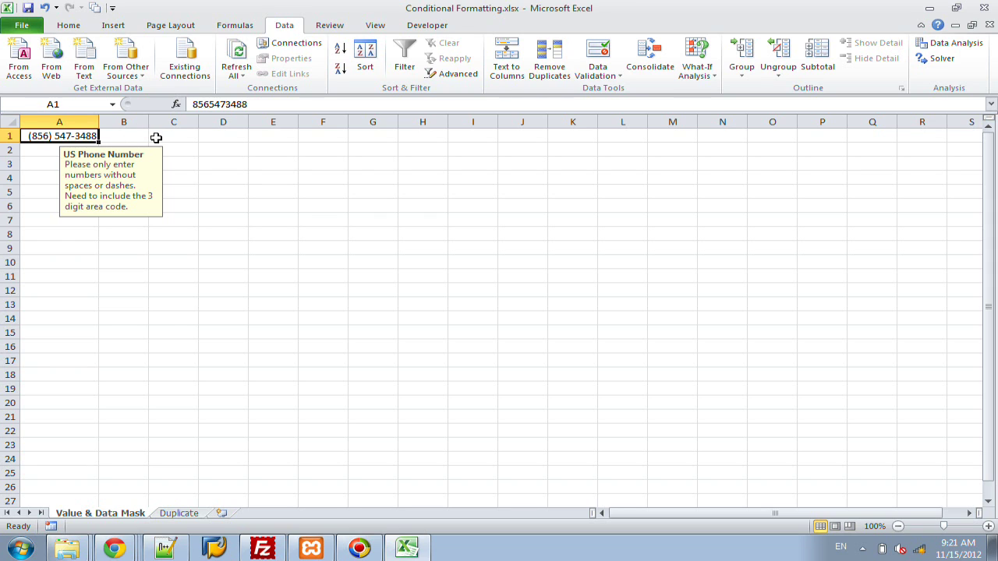
Step: Enter a test ten-digit number in C1, check it, then clear it
{"action": "left_click", "coordinate": [156, 137]}
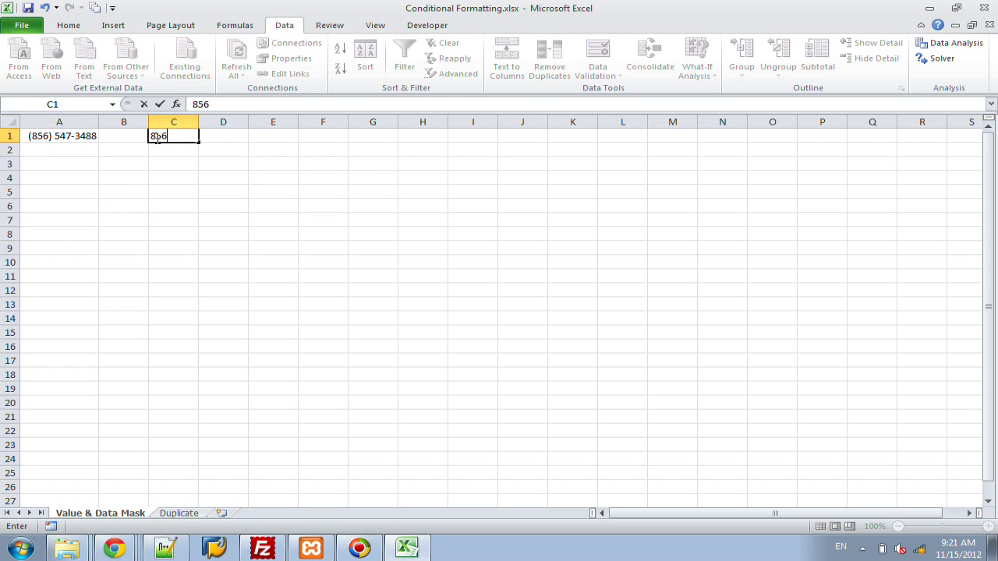
{"action": "key", "text": "Return"}
{"action": "left_click", "coordinate": [185, 135]}
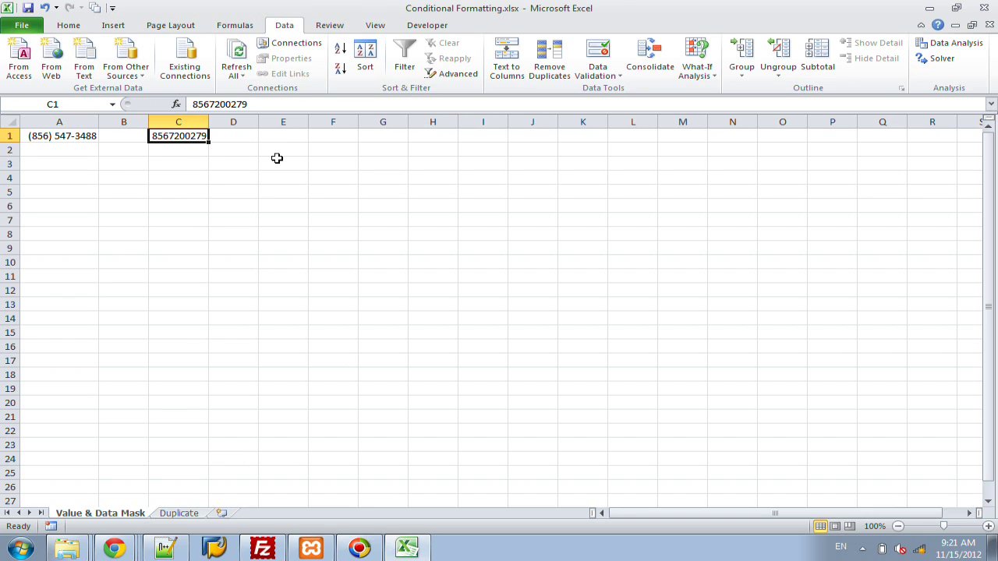
{"action": "key", "text": "Delete"}
{"action": "key", "text": "Left"}
{"action": "key", "text": "Left"}
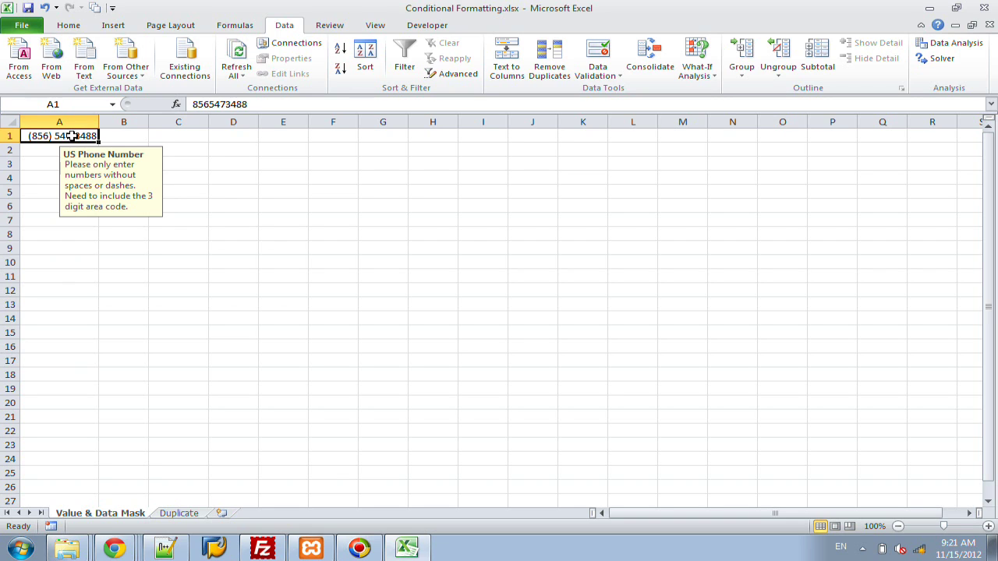
Step: Give A1 the custom number format (###) ###-####, then delete its number
{"action": "right_click", "coordinate": [74, 138]}
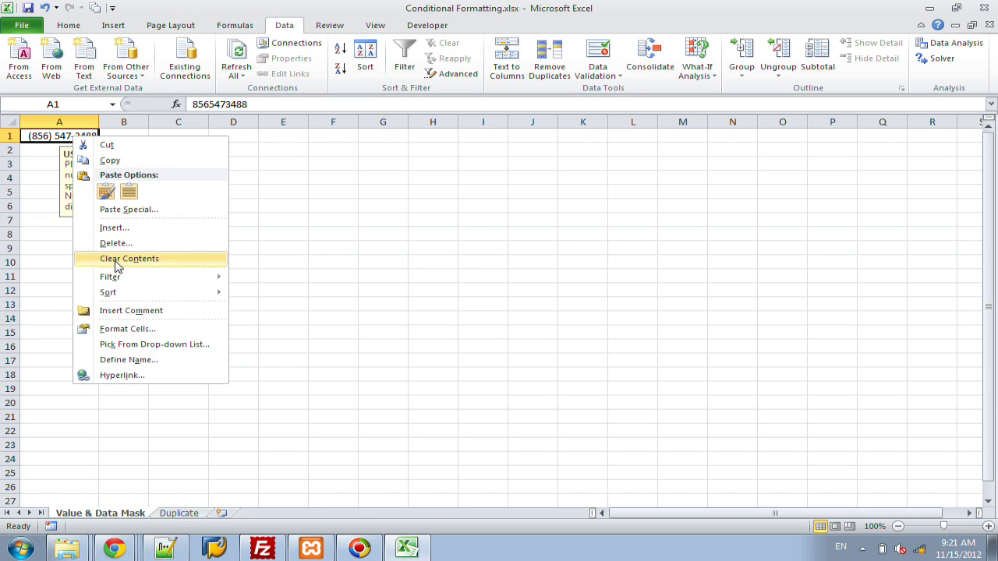
{"action": "left_click", "coordinate": [133, 329]}
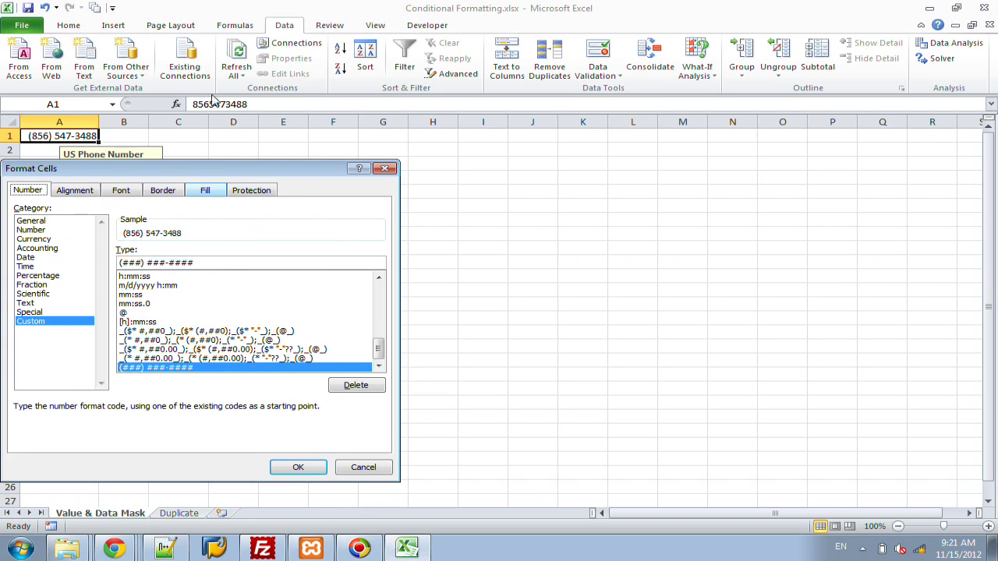
{"action": "left_click_drag", "start_coordinate": [216, 172], "coordinate": [367, 153]}
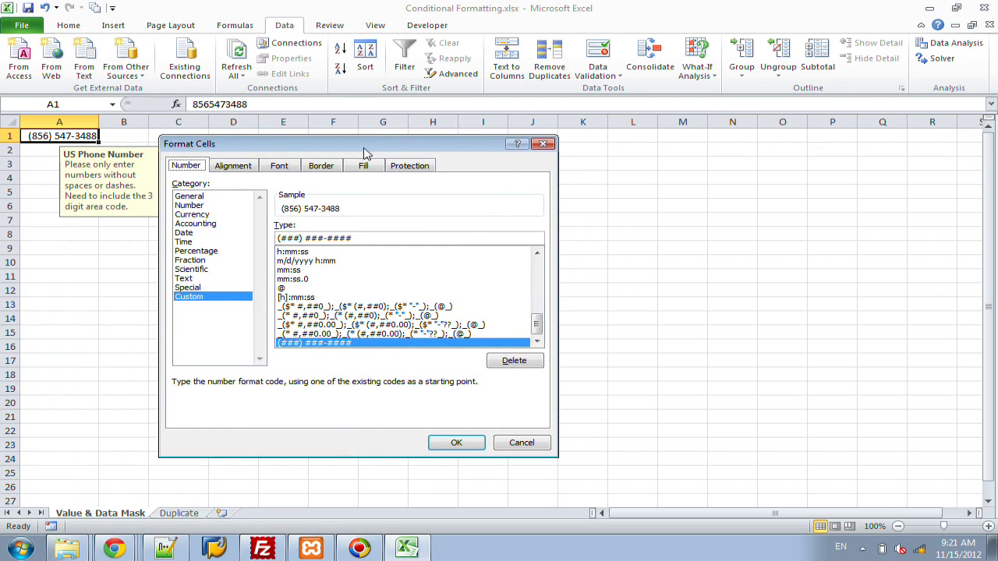
{"action": "left_click", "coordinate": [216, 197]}
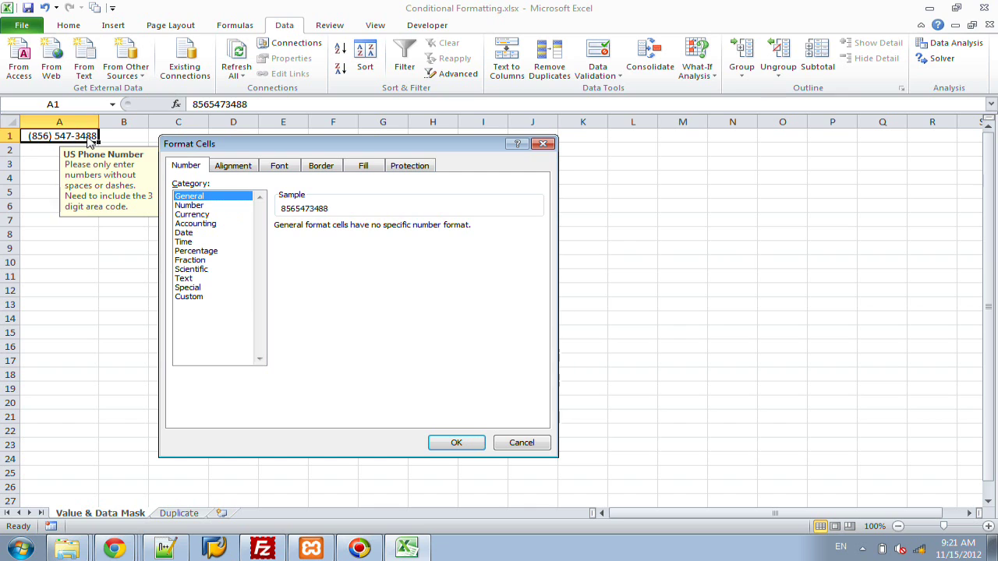
{"action": "left_click", "coordinate": [192, 298]}
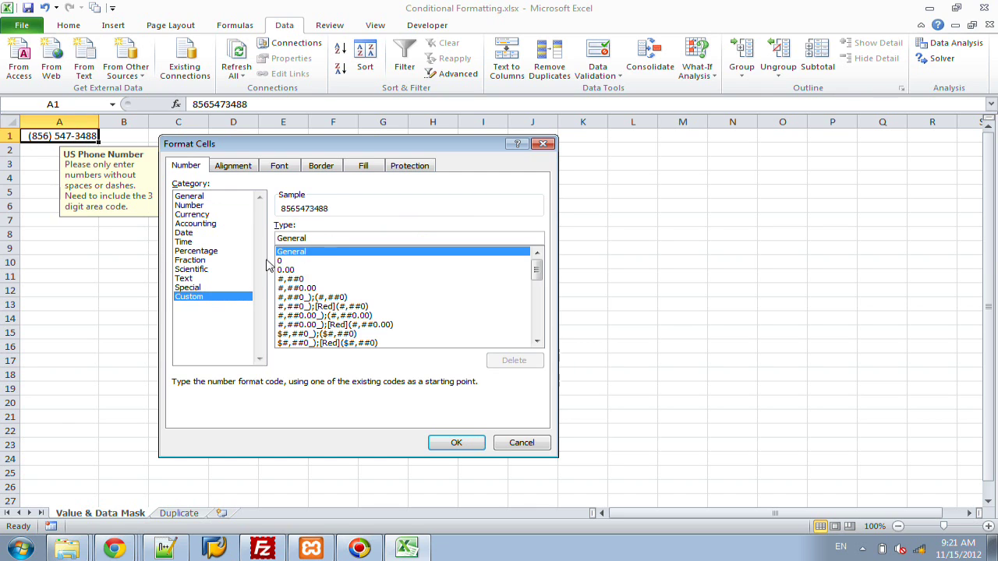
{"action": "double_click", "coordinate": [317, 237]}
{"action": "key", "text": "shift+Home"}
{"action": "key", "text": "BackSpace"}
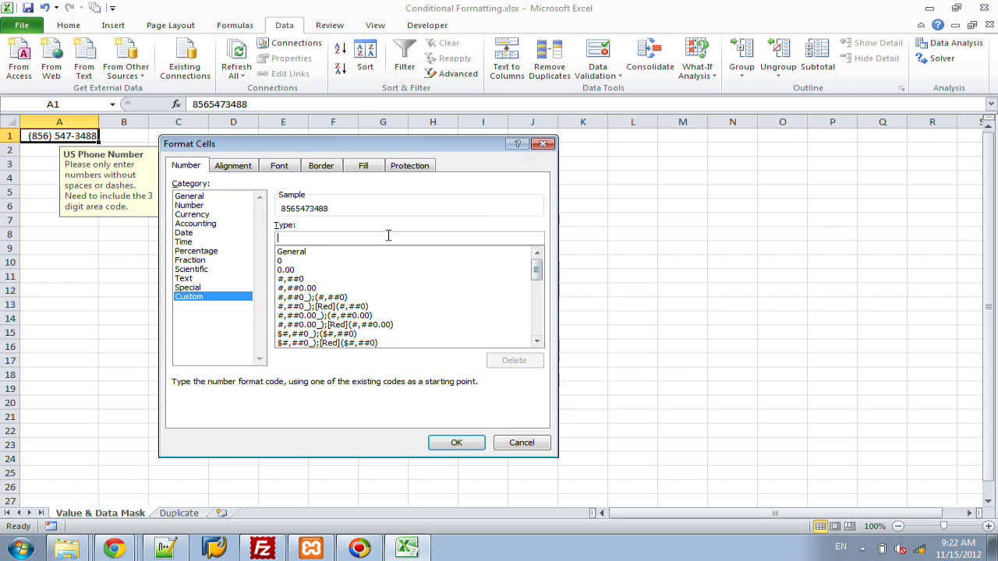
{"action": "type", "text": "("}
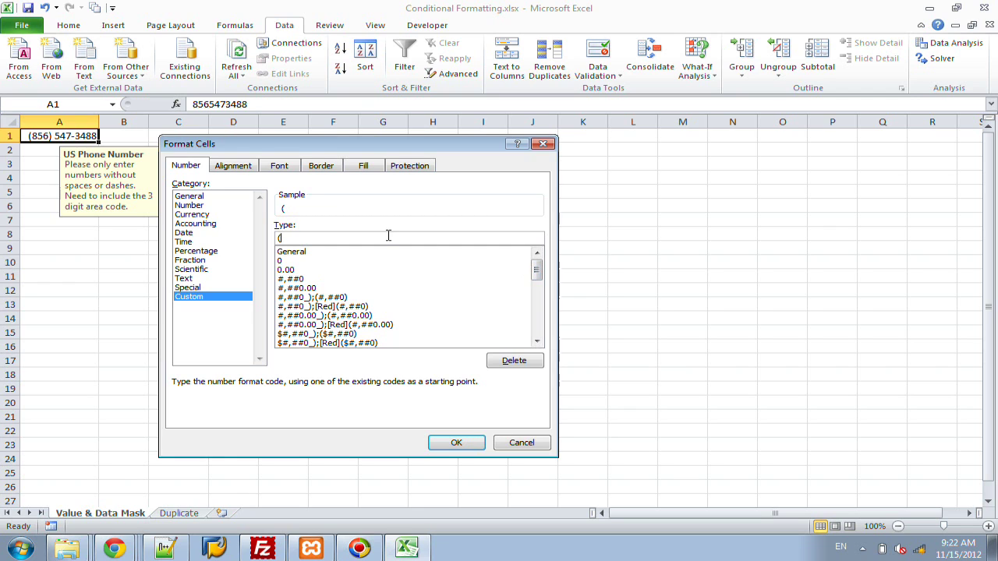
{"action": "type", "text": "###) ###"}
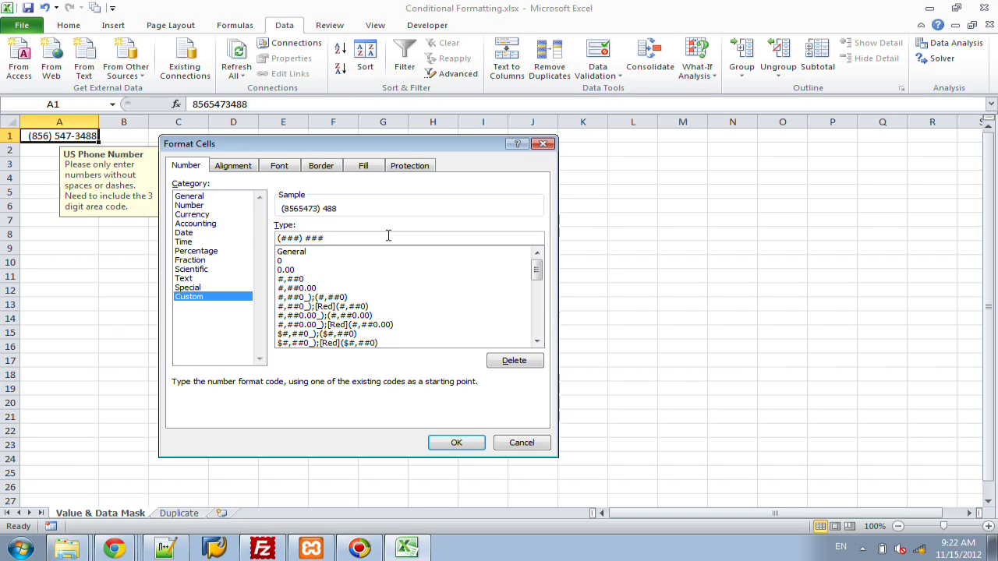
{"action": "type", "text": "-####"}
{"action": "left_click", "coordinate": [458, 443]}
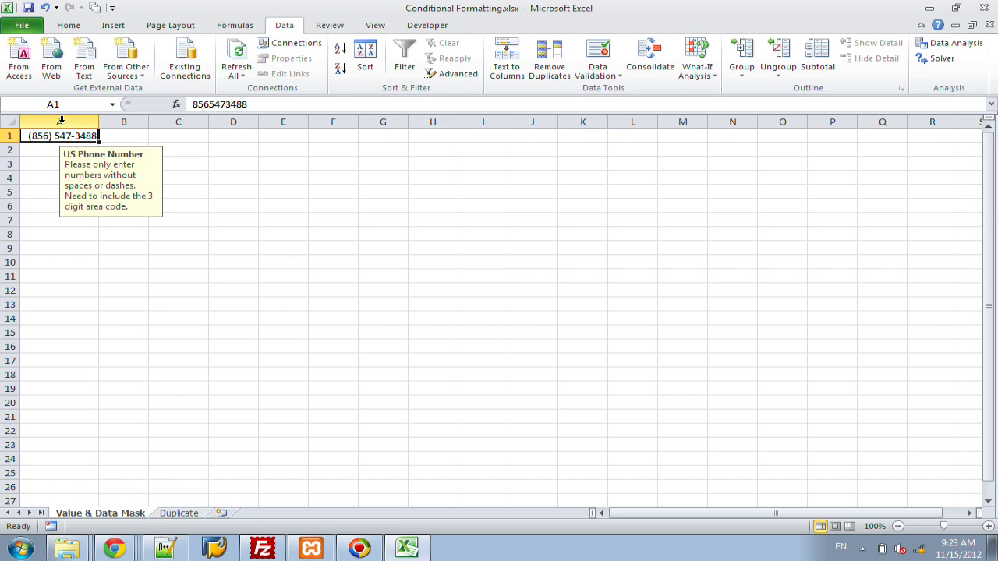
{"action": "key", "text": "Delete"}
Step: Return to A1 and bring up the Home tab's Conditional Formatting menu
{"action": "key", "text": "Right"}
{"action": "key", "text": "Right"}
{"action": "key", "text": "Right"}
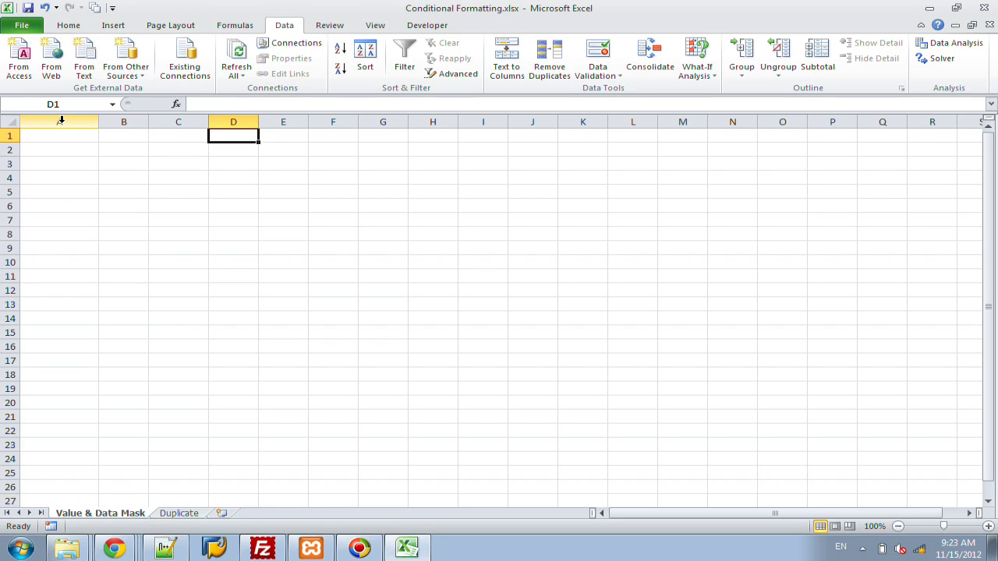
{"action": "key", "text": "Left"}
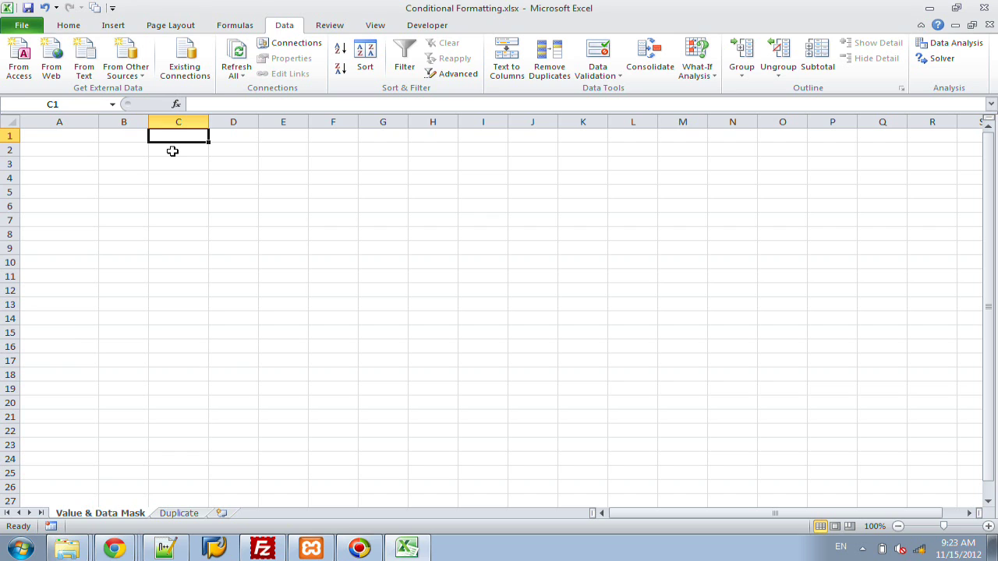
{"action": "key", "text": "ctrl+Home"}
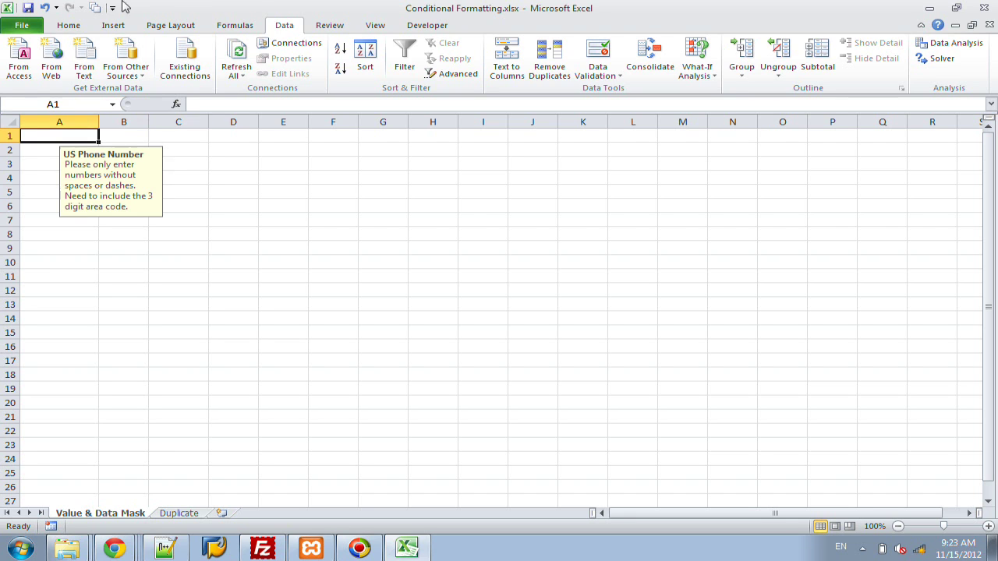
{"action": "left_click", "coordinate": [68, 25]}
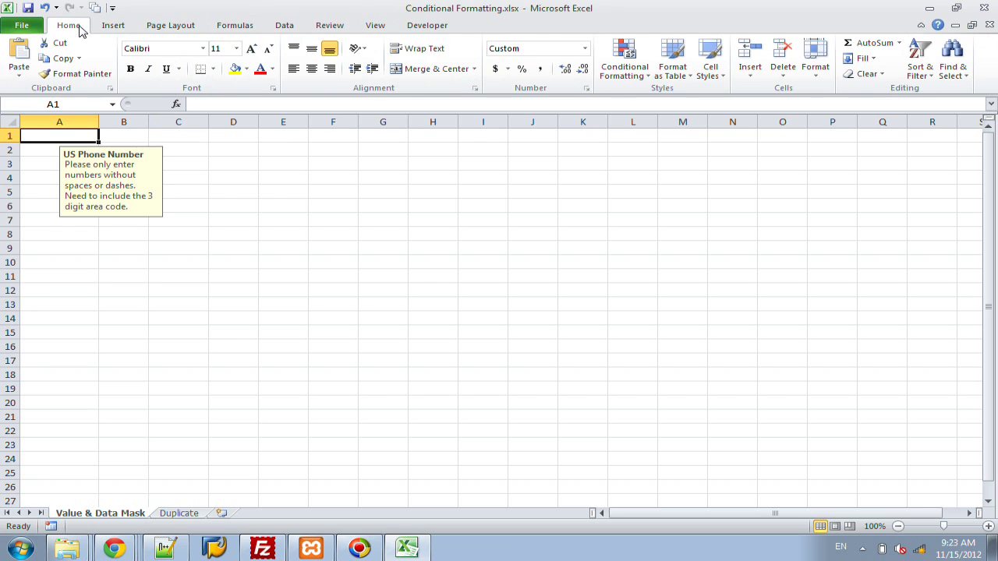
{"action": "left_click", "coordinate": [620, 63]}
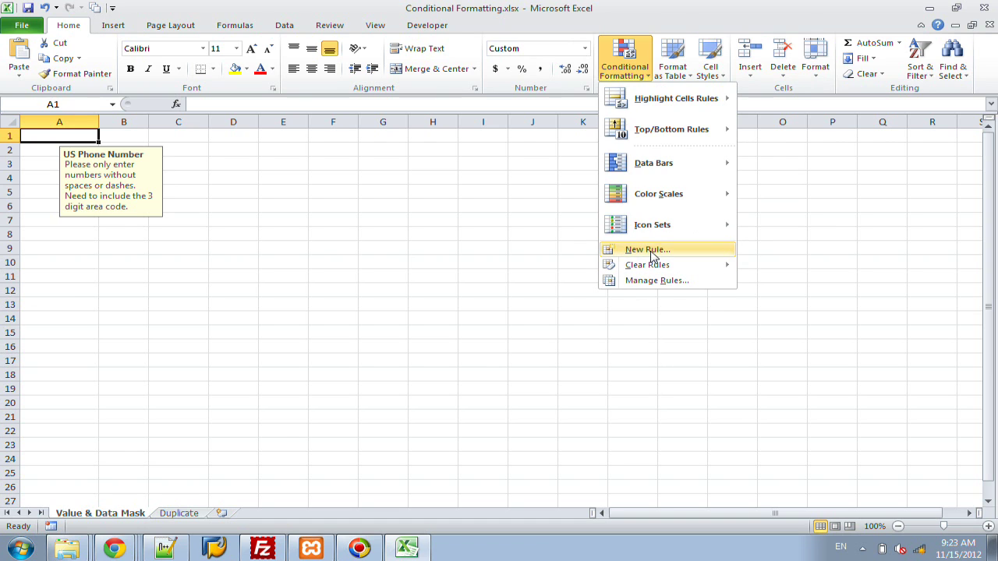
Step: Create a New Rule of type 'Use a formula' with the condition =len($A$1)=0
{"action": "left_click", "coordinate": [650, 254]}
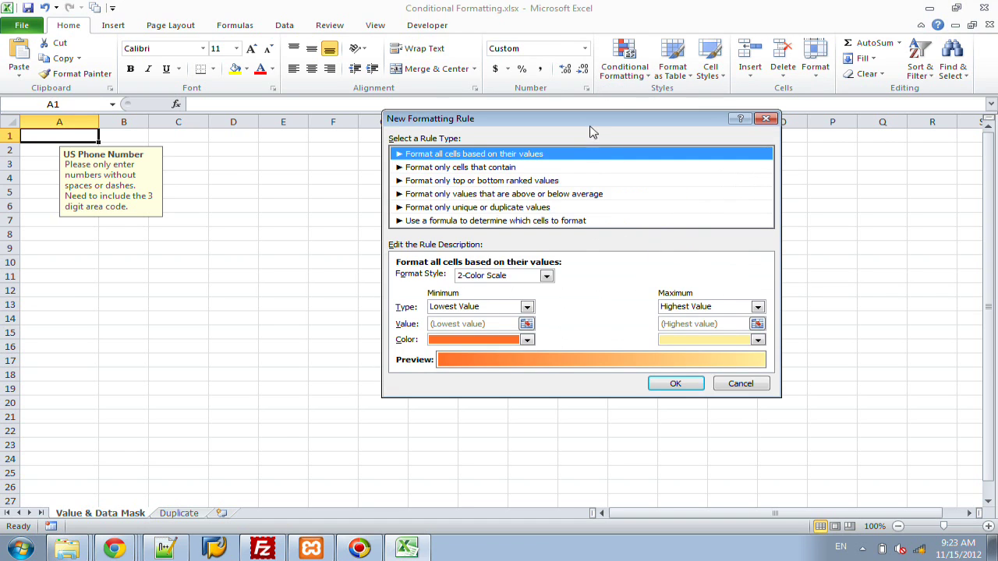
{"action": "left_click_drag", "start_coordinate": [591, 122], "coordinate": [623, 101]}
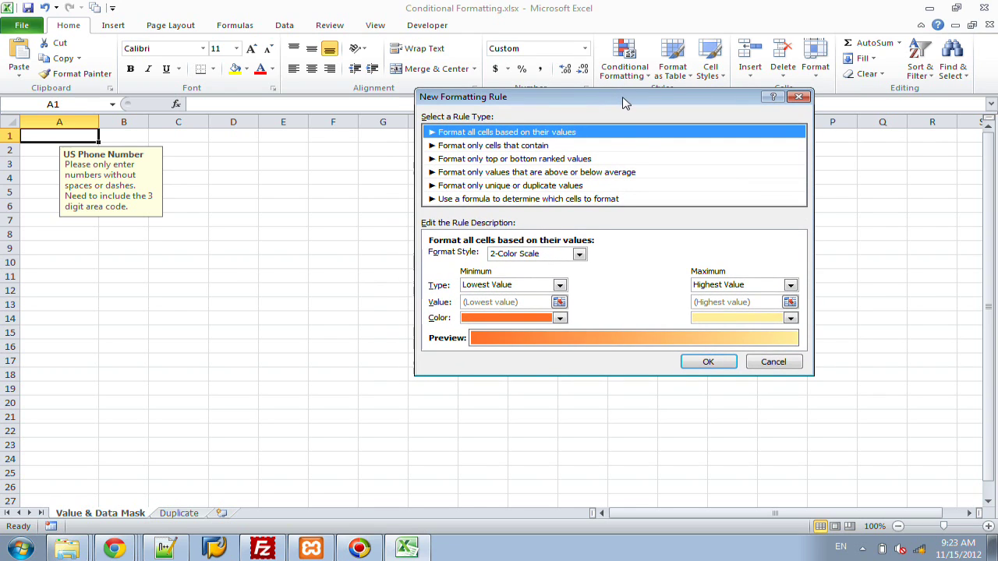
{"action": "left_click", "coordinate": [555, 201]}
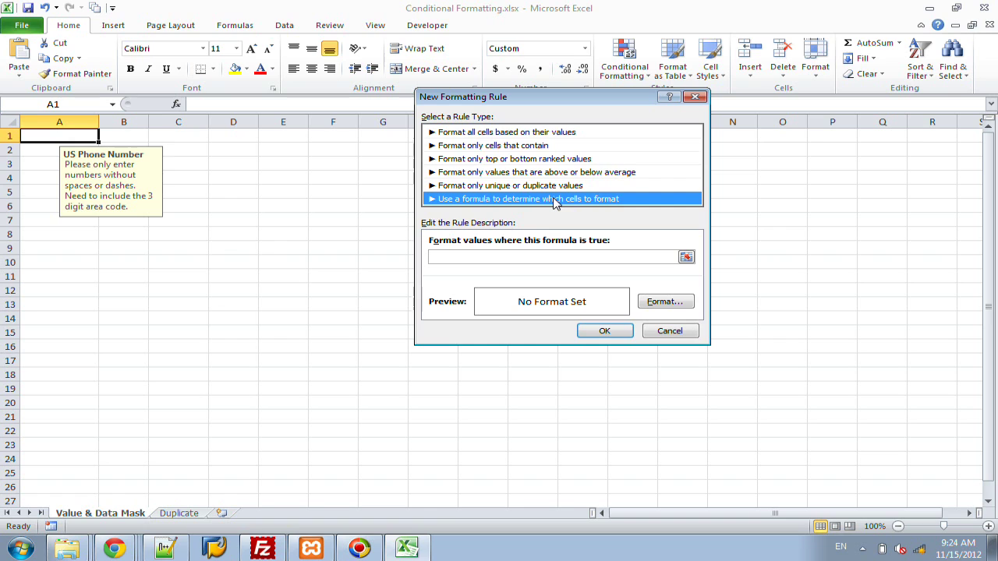
{"action": "left_click", "coordinate": [537, 257]}
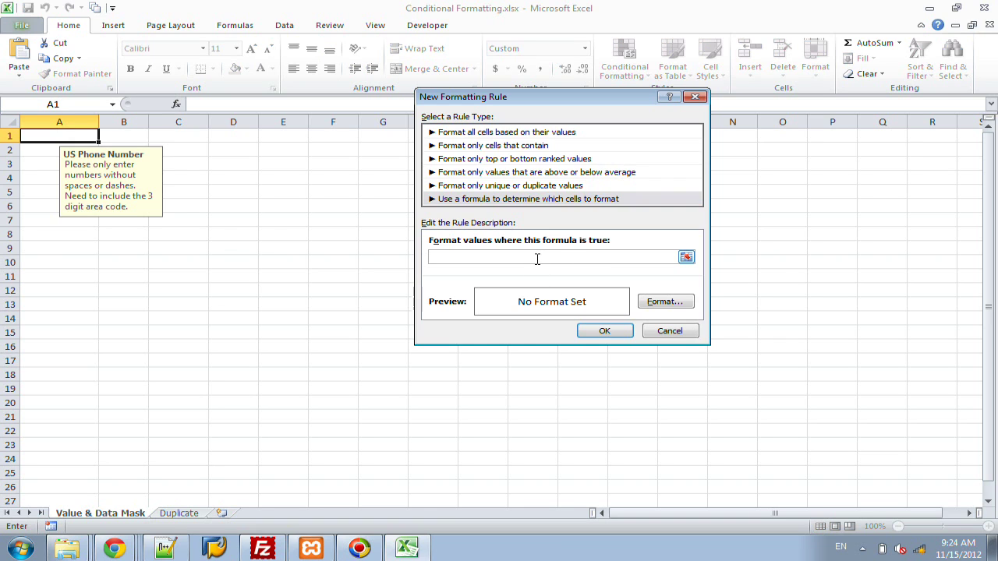
{"action": "type", "text": "=len("}
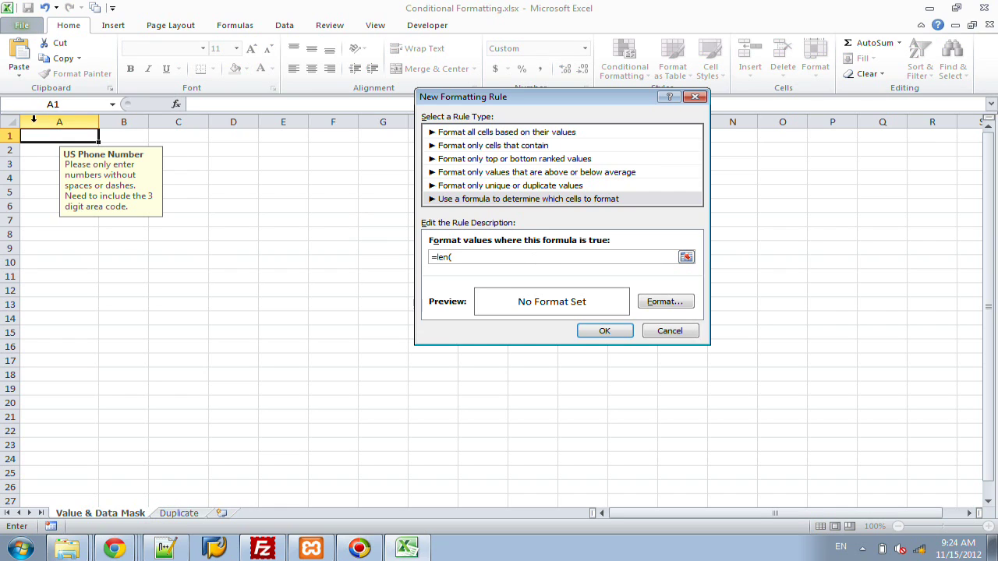
{"action": "left_click", "coordinate": [43, 137]}
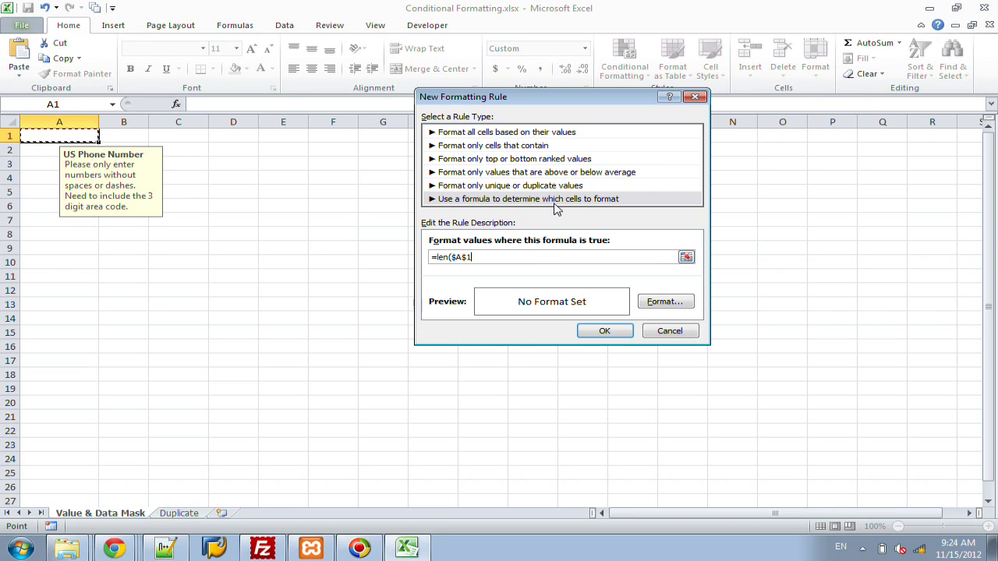
{"action": "type", "text": ")=0"}
Step: Give the rule a pale yellow fill from More Colors and save it
{"action": "left_click", "coordinate": [686, 302]}
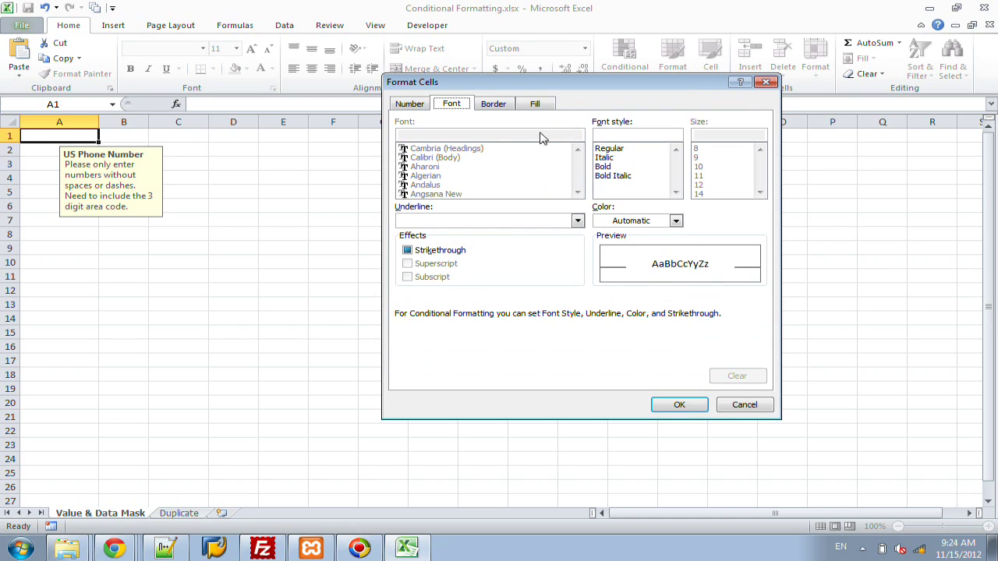
{"action": "left_click", "coordinate": [538, 105]}
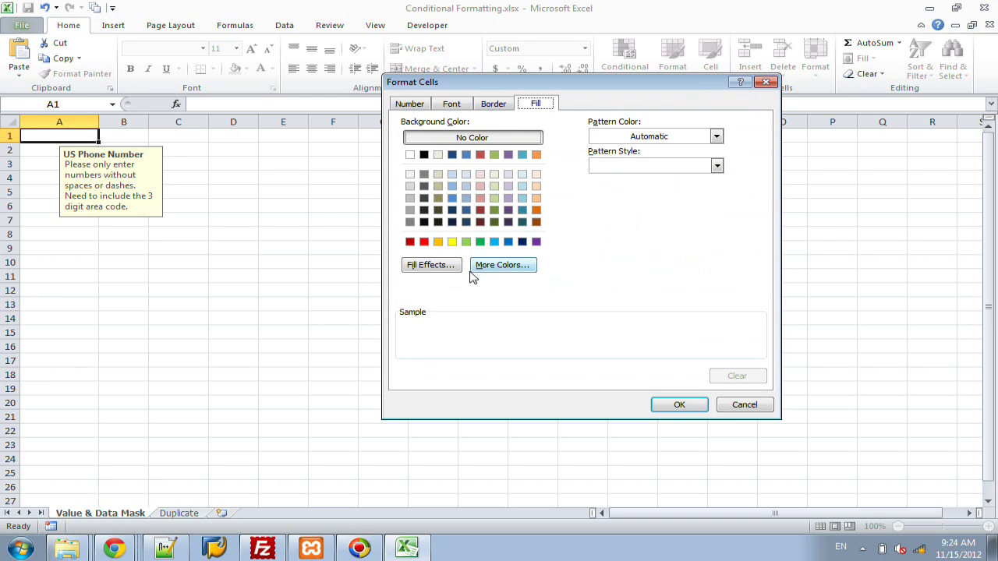
{"action": "left_click", "coordinate": [490, 268]}
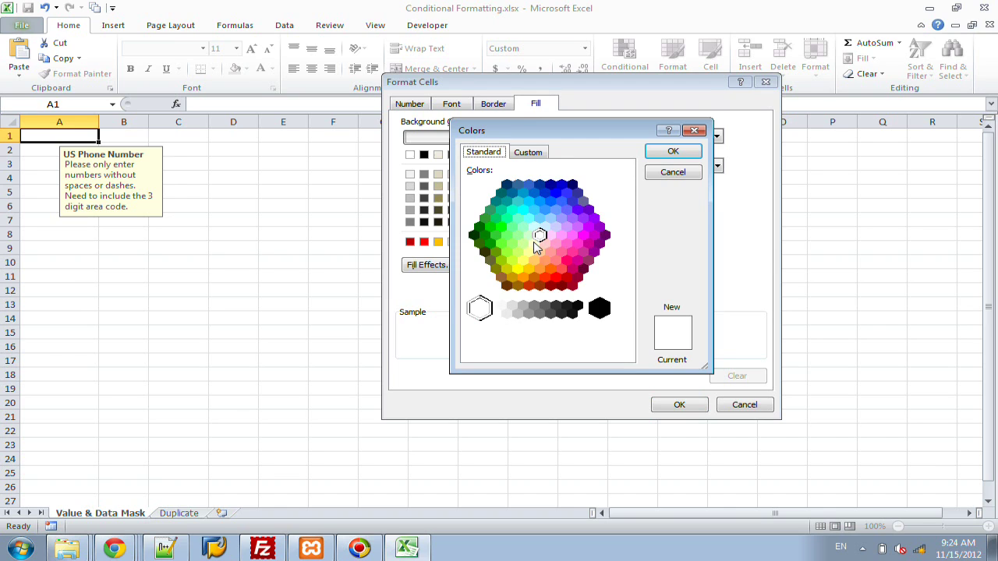
{"action": "left_click", "coordinate": [534, 244]}
{"action": "left_click", "coordinate": [672, 153]}
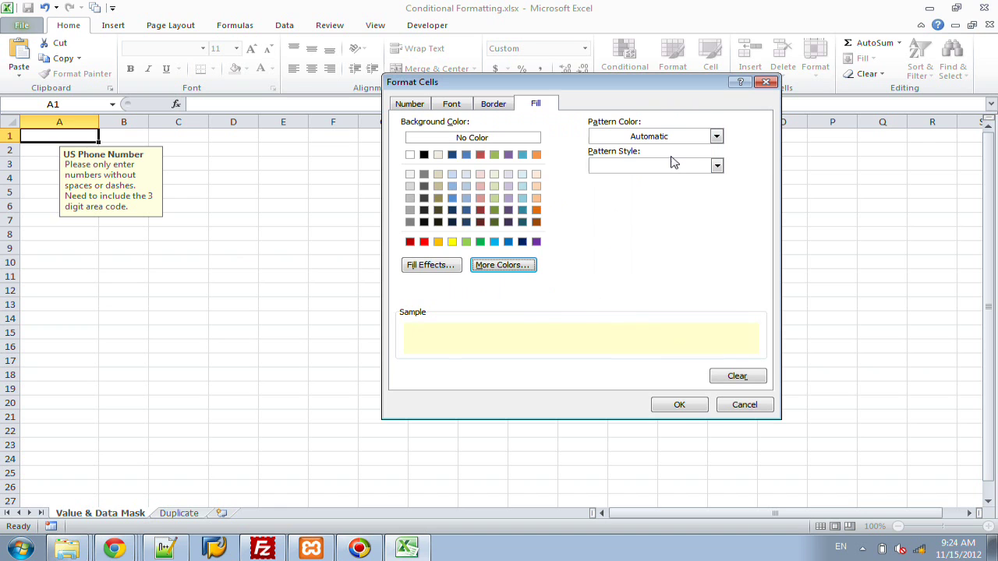
{"action": "left_click", "coordinate": [688, 406]}
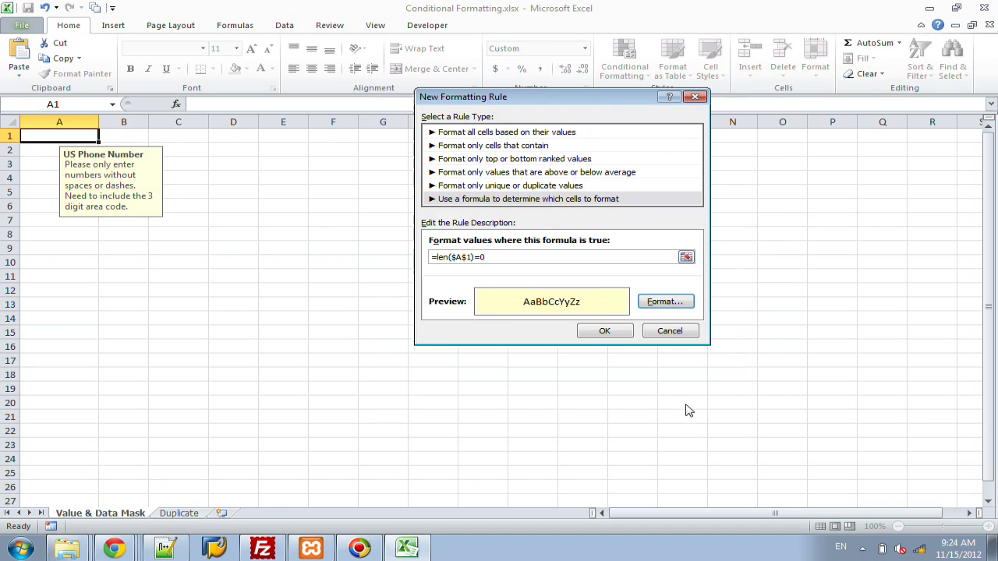
{"action": "left_click", "coordinate": [606, 331]}
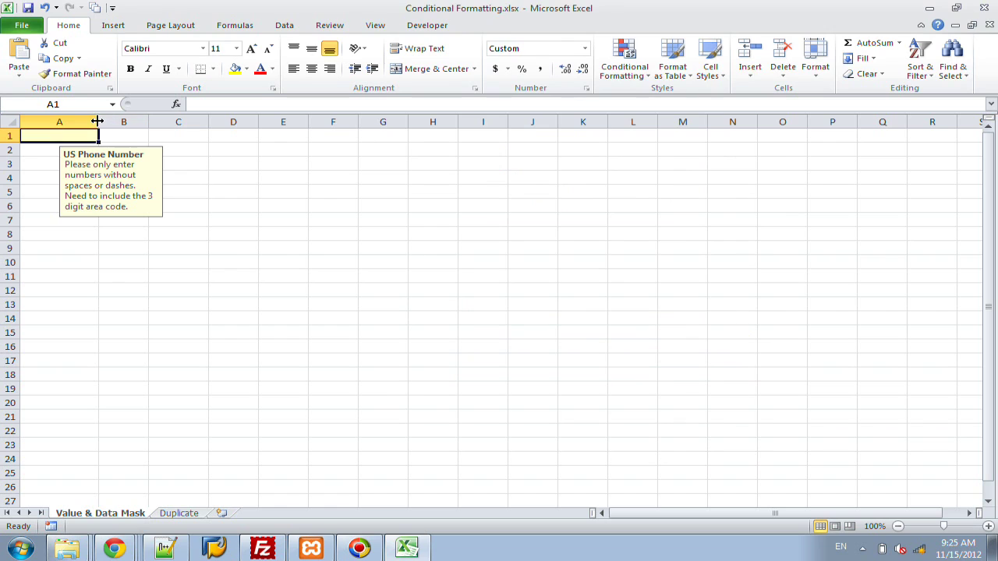
{"action": "left_click", "coordinate": [220, 185]}
{"action": "key", "text": "Up"}
{"action": "key", "text": "Up"}
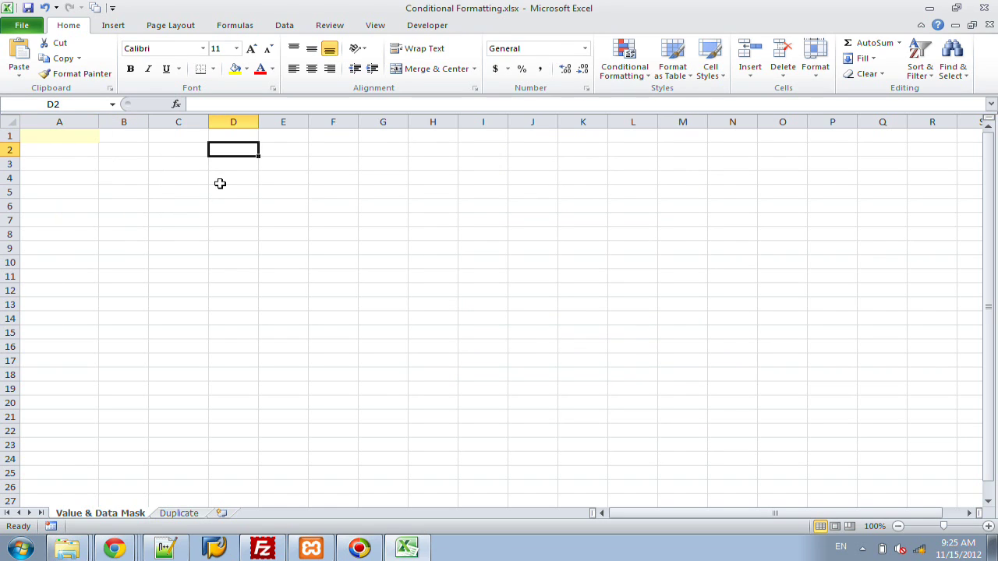
{"action": "key", "text": "Up"}
{"action": "key", "text": "Left"}
{"action": "key", "text": "Left"}
{"action": "key", "text": "Left"}
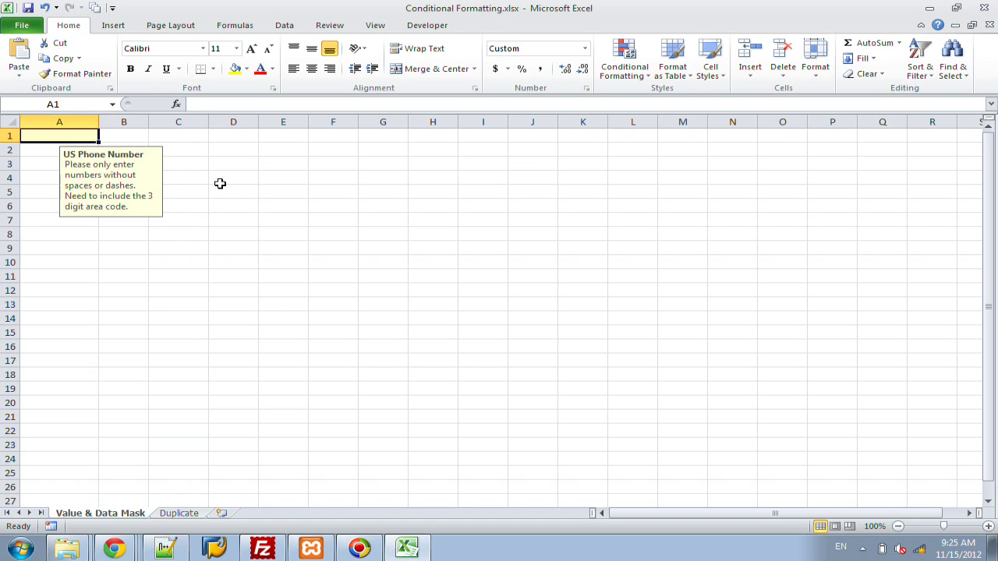
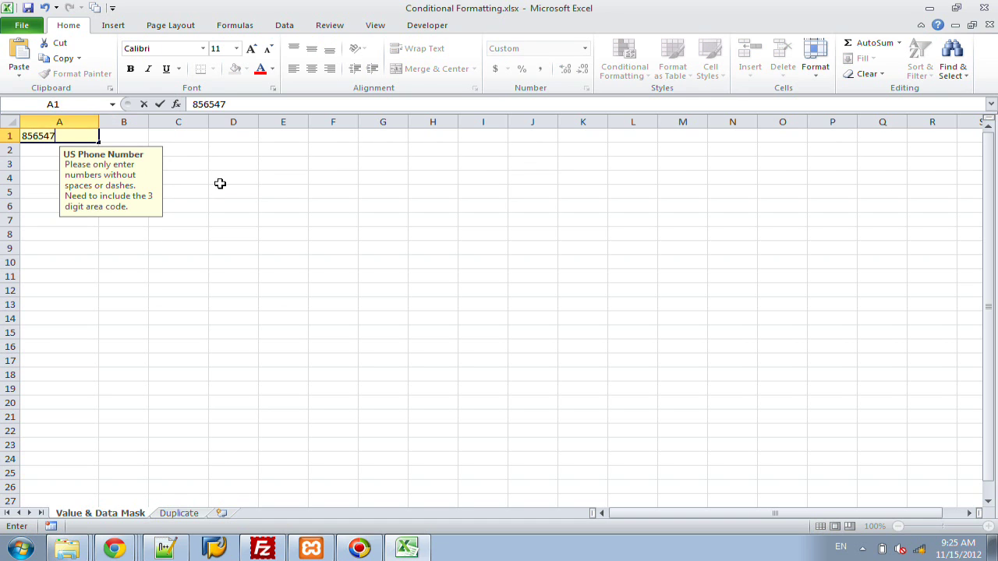
{"action": "key", "text": "Return"}
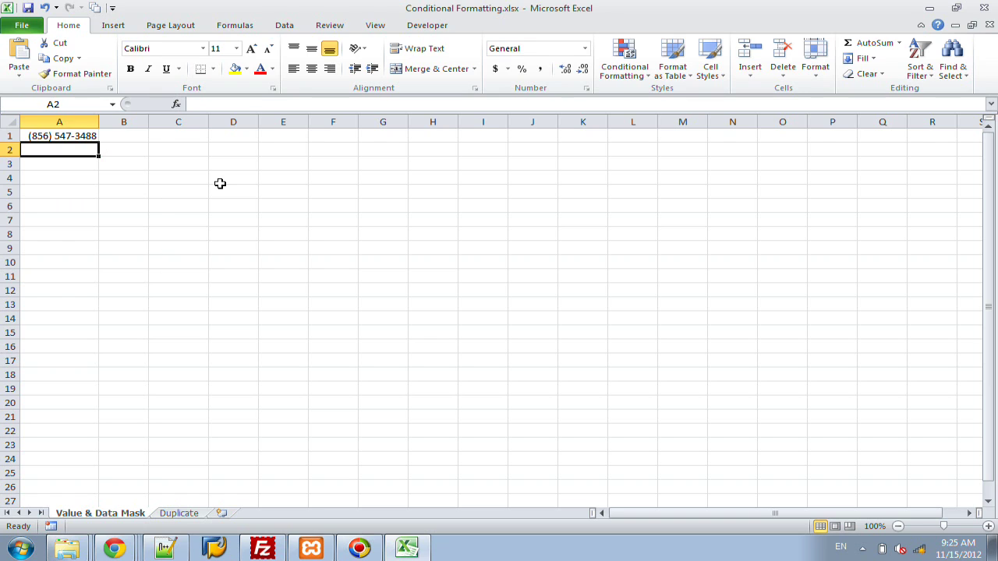
{"action": "key", "text": "Up"}
{"action": "left_click", "coordinate": [45, 8]}
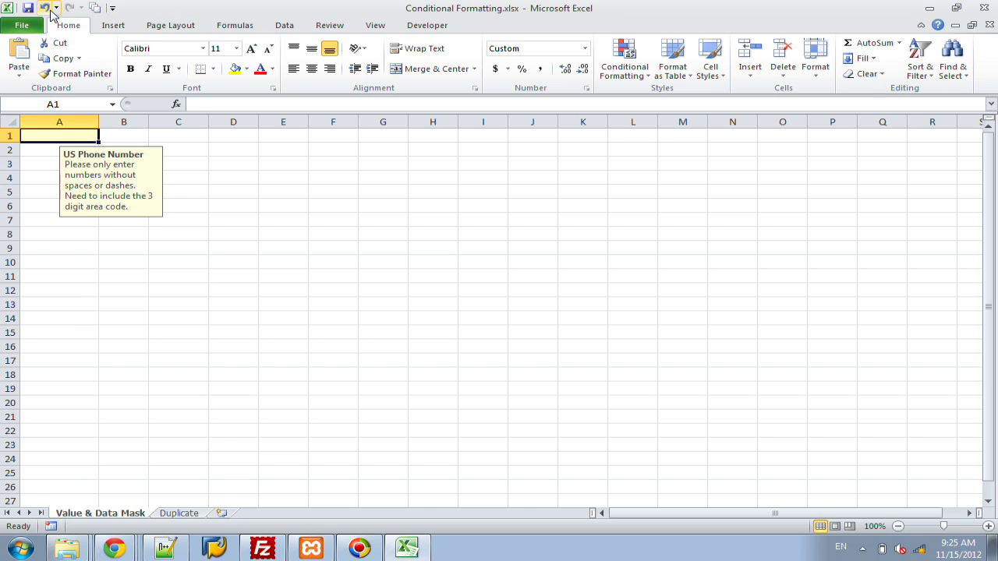
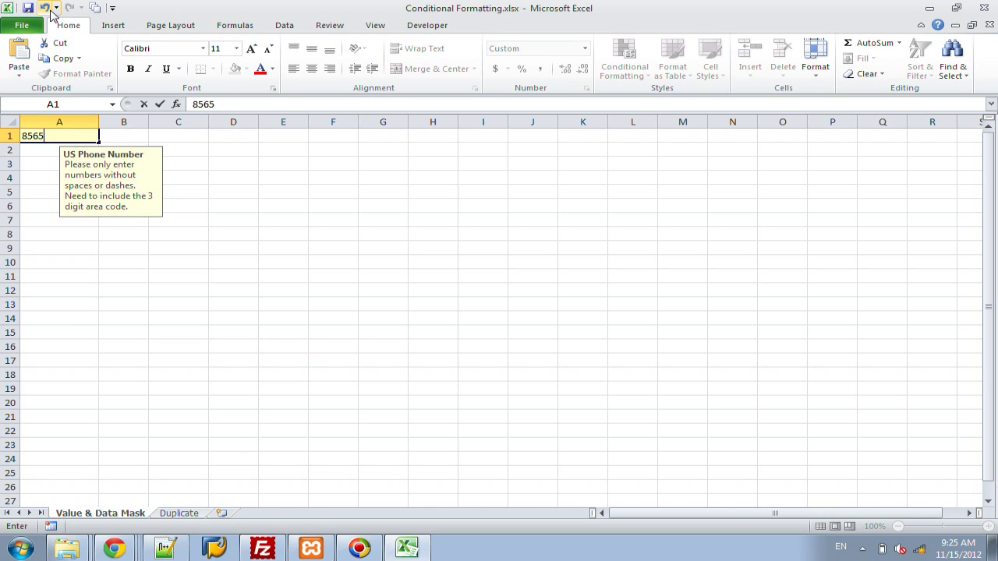
Step: Enter a ten-digit phone number in A1, then test that the text 'phone number' is rejected and cancel
{"action": "key", "text": "Return"}
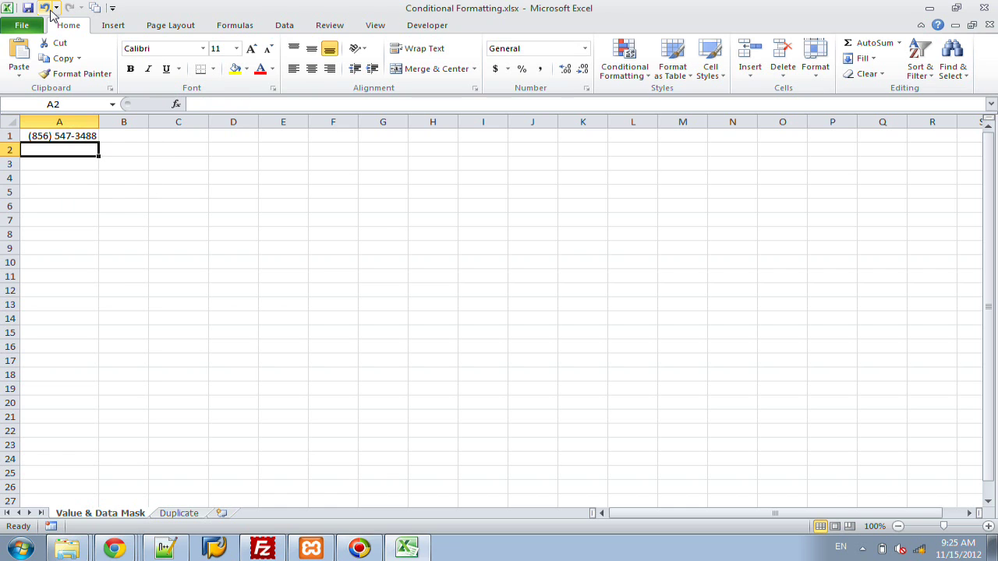
{"action": "left_click", "coordinate": [70, 136]}
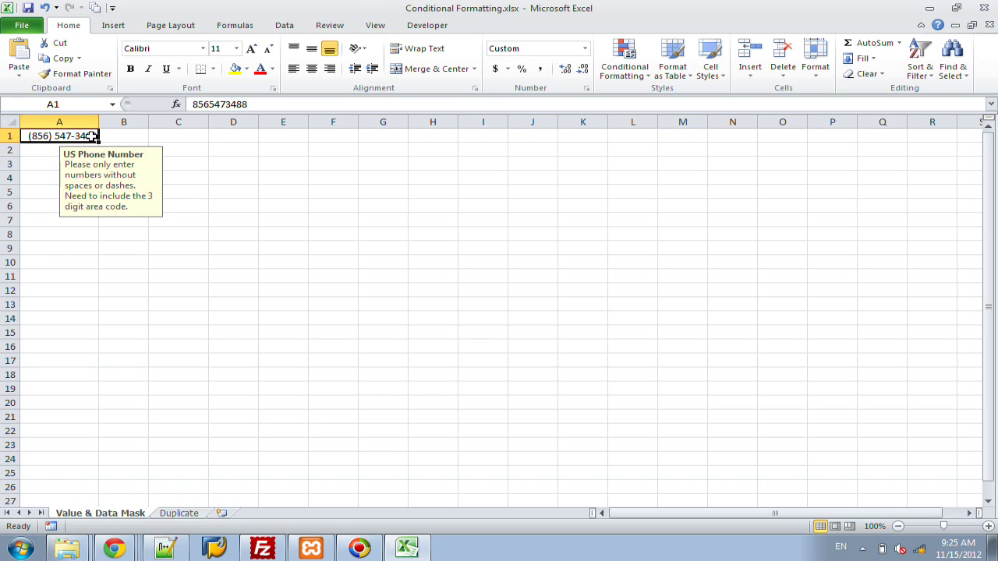
{"action": "type", "text": "phone number"}
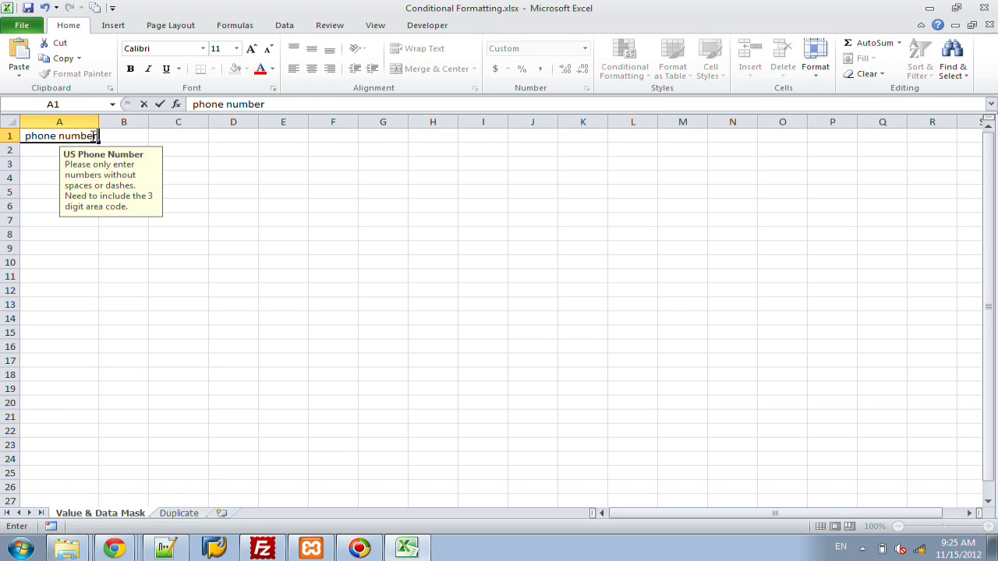
{"action": "key", "text": "Return"}
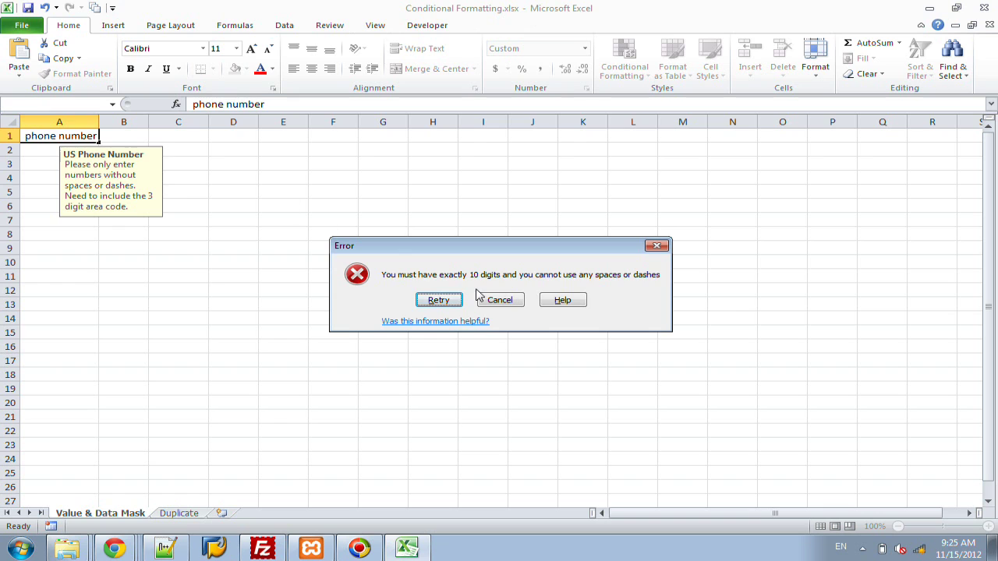
{"action": "left_click", "coordinate": [503, 301]}
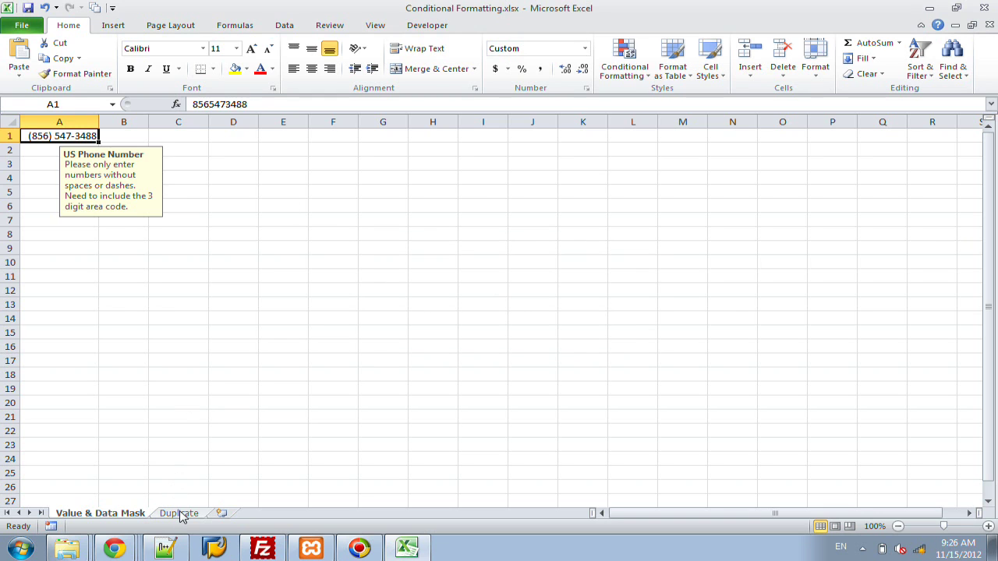
Step: On the Duplicate sheet, type 1 through 9 down column A with repeated 4s and 5s
{"action": "left_click", "coordinate": [180, 515]}
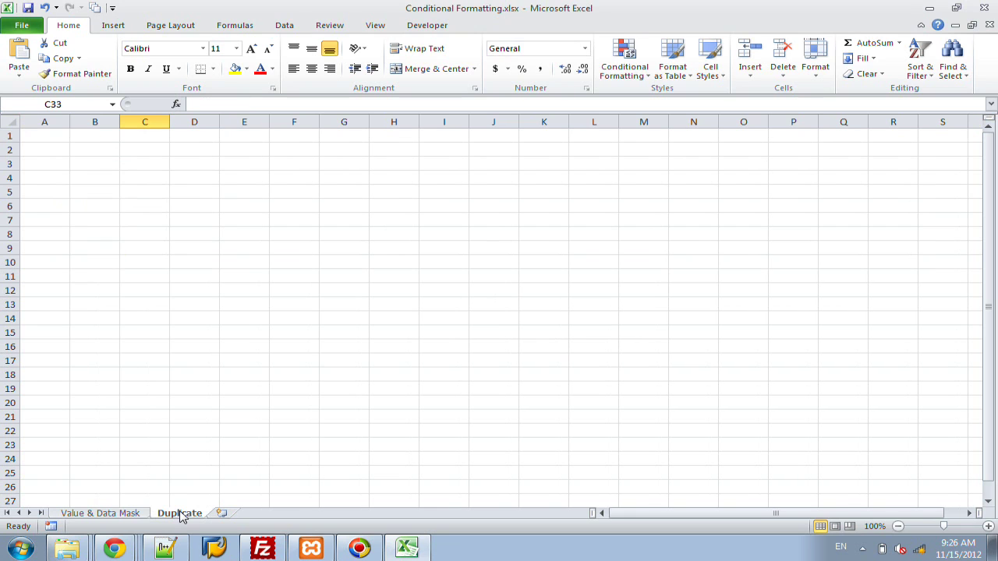
{"action": "left_click", "coordinate": [63, 135]}
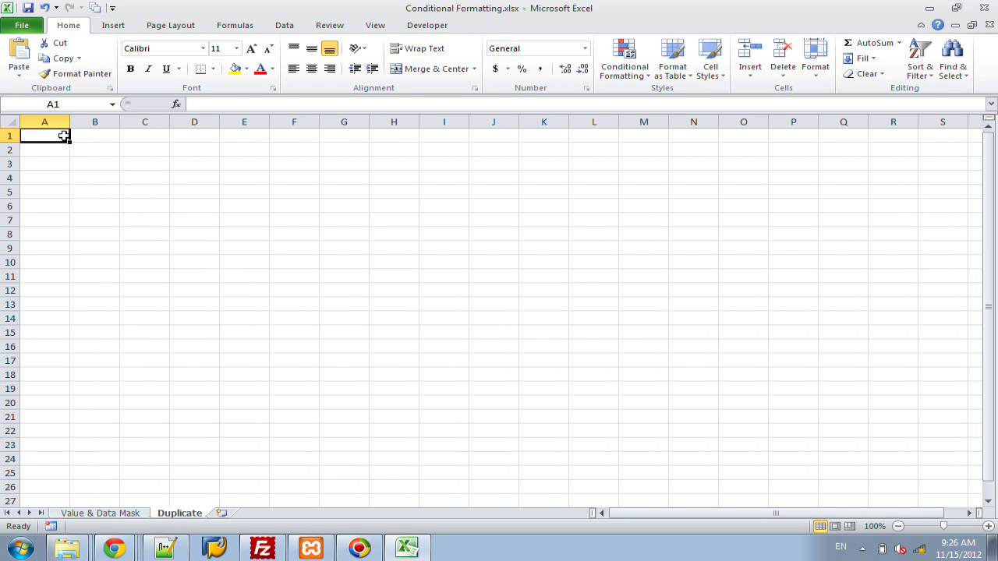
{"action": "type", "text": "1"}
{"action": "key", "text": "Return"}
{"action": "type", "text": "2"}
{"action": "key", "text": "Return"}
{"action": "type", "text": "3"}
{"action": "key", "text": "Return"}
{"action": "type", "text": "44"}
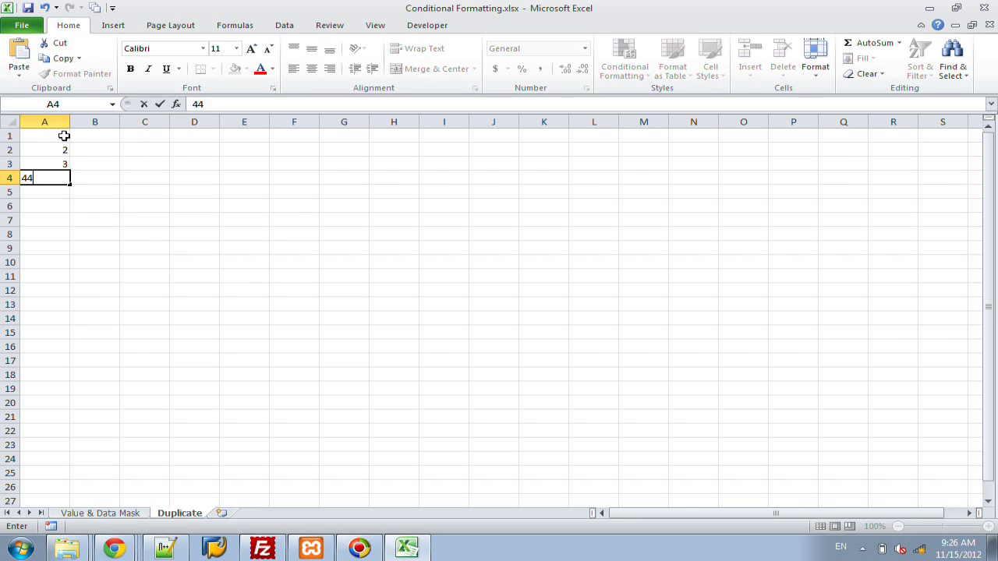
{"action": "key", "text": "BackSpace"}
{"action": "key", "text": "Return"}
{"action": "type", "text": "4"}
{"action": "key", "text": "Return"}
{"action": "type", "text": "4"}
{"action": "key", "text": "Return"}
{"action": "type", "text": "5"}
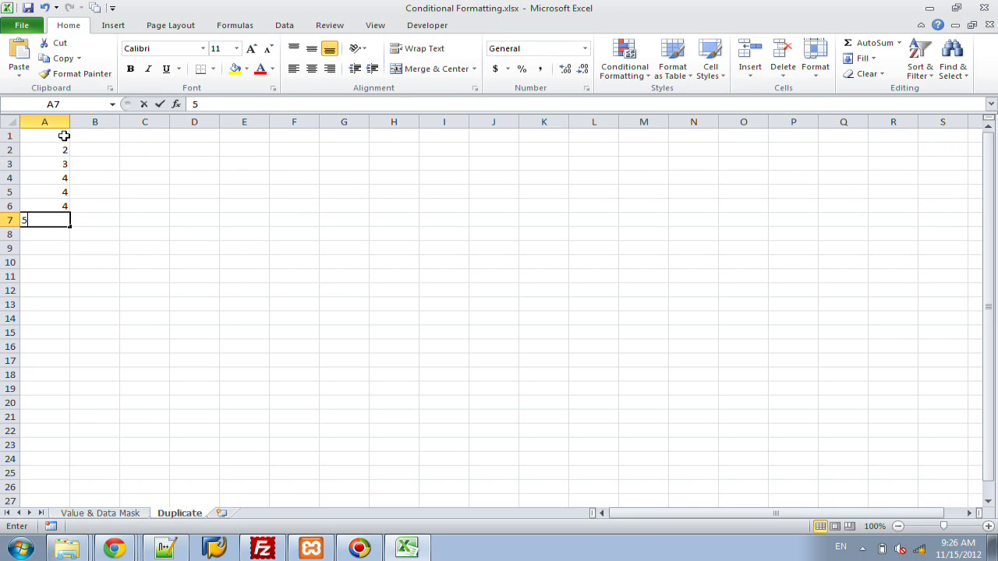
{"action": "key", "text": "Return"}
{"action": "type", "text": "5"}
{"action": "type", "text": "6"}
{"action": "key", "text": "Return"}
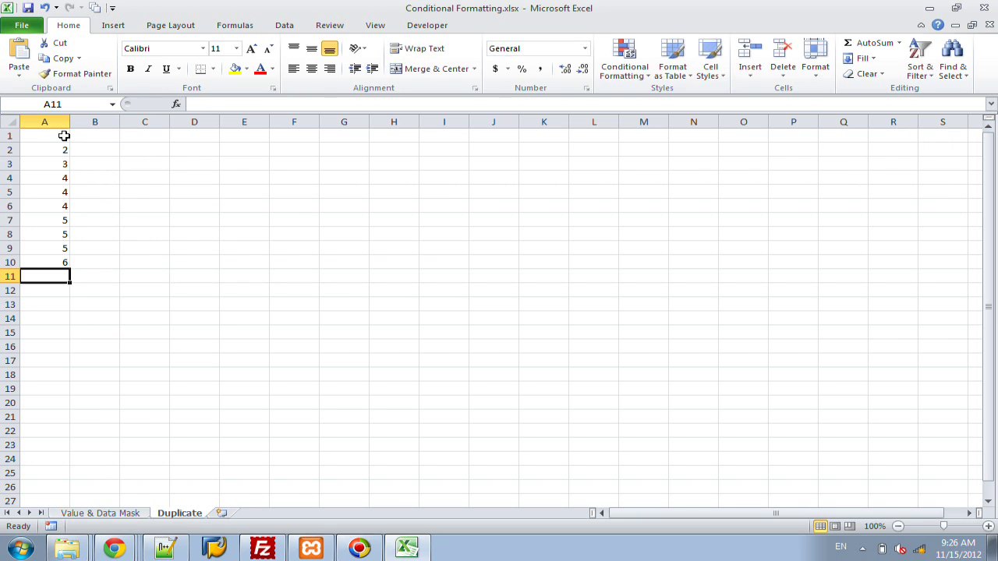
{"action": "type", "text": "7"}
{"action": "key", "text": "Return"}
{"action": "type", "text": "8"}
{"action": "key", "text": "Return"}
{"action": "type", "text": "9"}
{"action": "key", "text": "Return"}
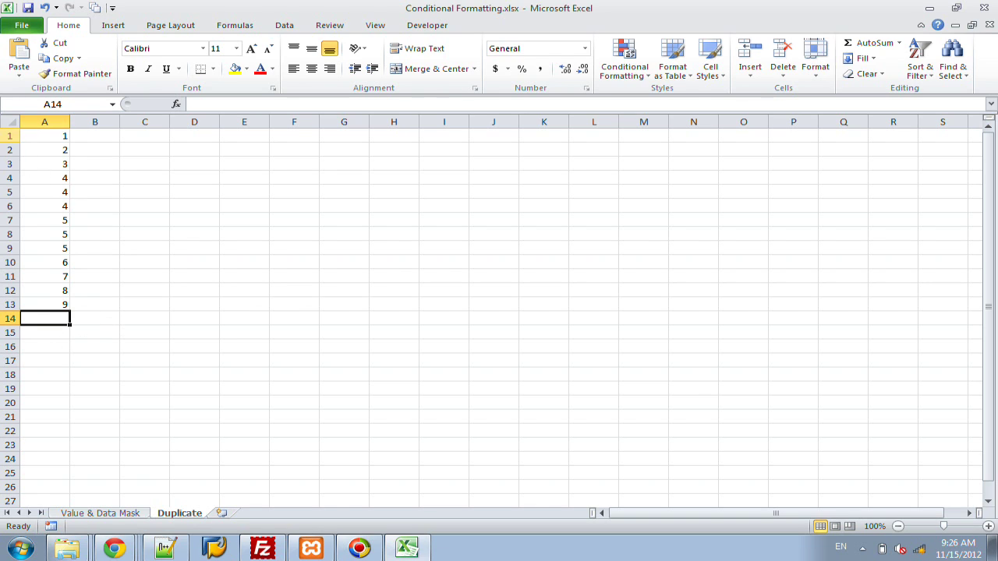
Step: Insert a row above the values, add the header 'Numbers' in A1, and select column A
{"action": "right_click", "coordinate": [4, 134]}
{"action": "left_click", "coordinate": [60, 223]}
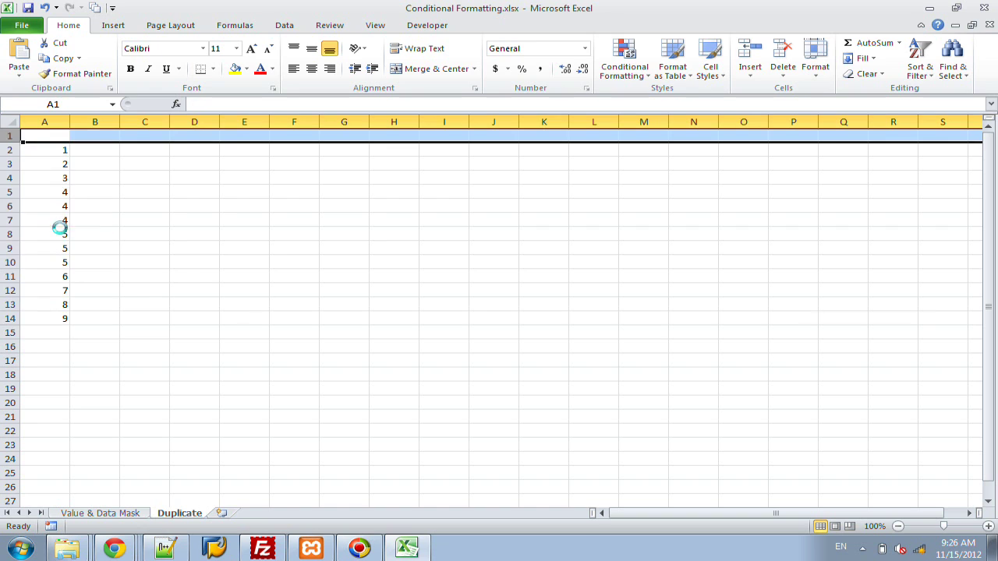
{"action": "left_click", "coordinate": [52, 135]}
{"action": "type", "text": "Numbers"}
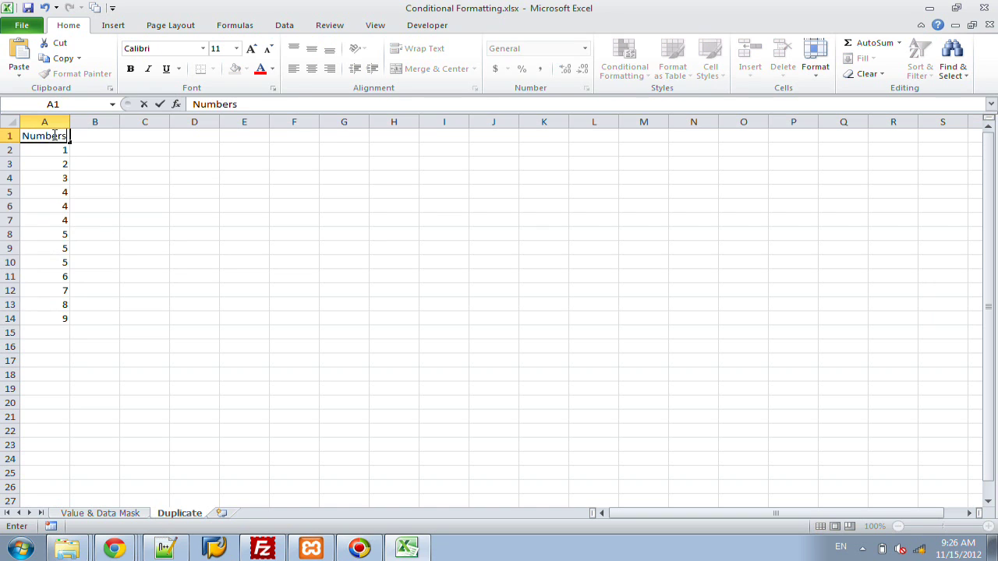
{"action": "key", "text": "Return"}
{"action": "left_click", "coordinate": [52, 115]}
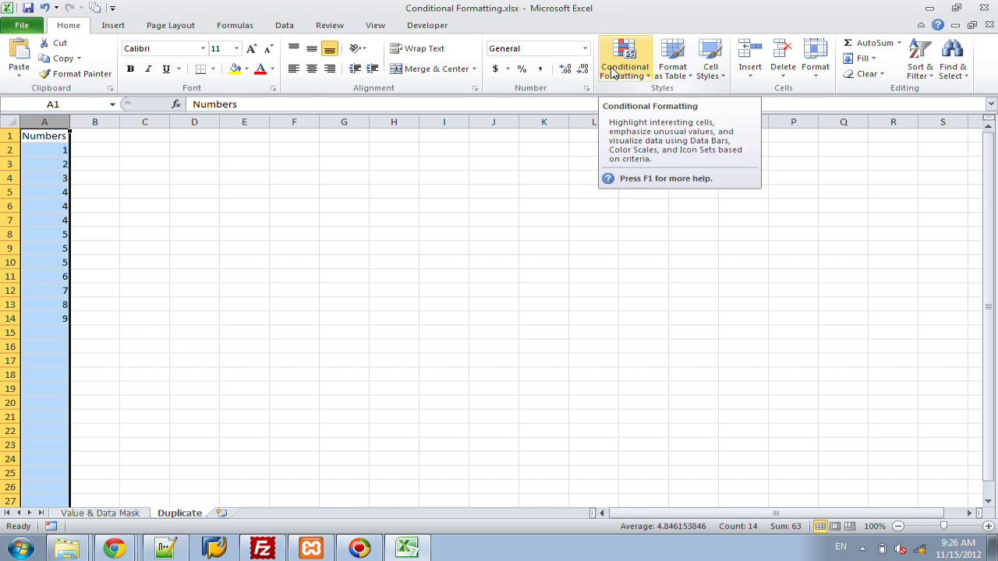
Step: Mark the repeated 4s and 5s in column A as duplicates with light red fill and dark red text
{"action": "left_click", "coordinate": [613, 72]}
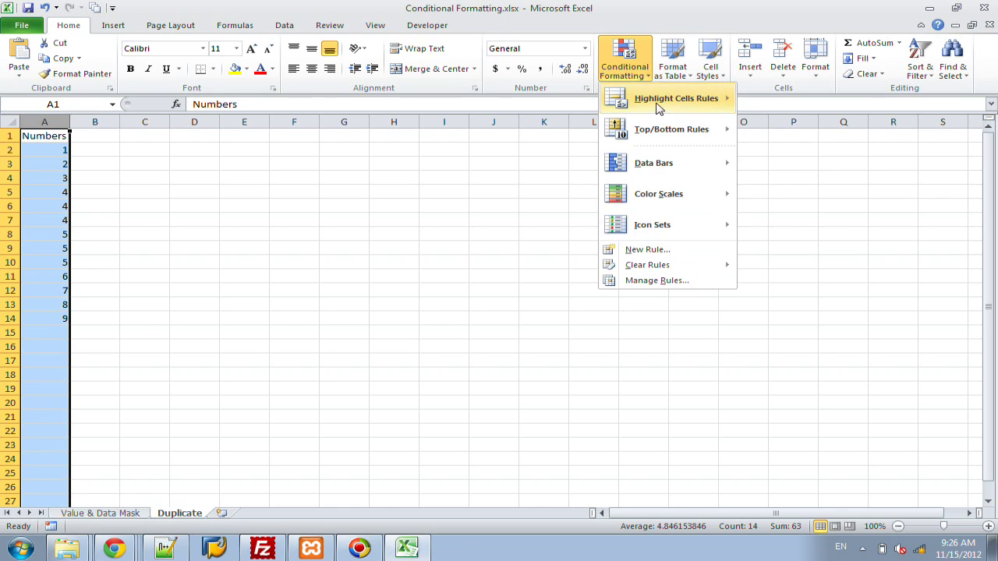
{"action": "mouse_move", "coordinate": [659, 107]}
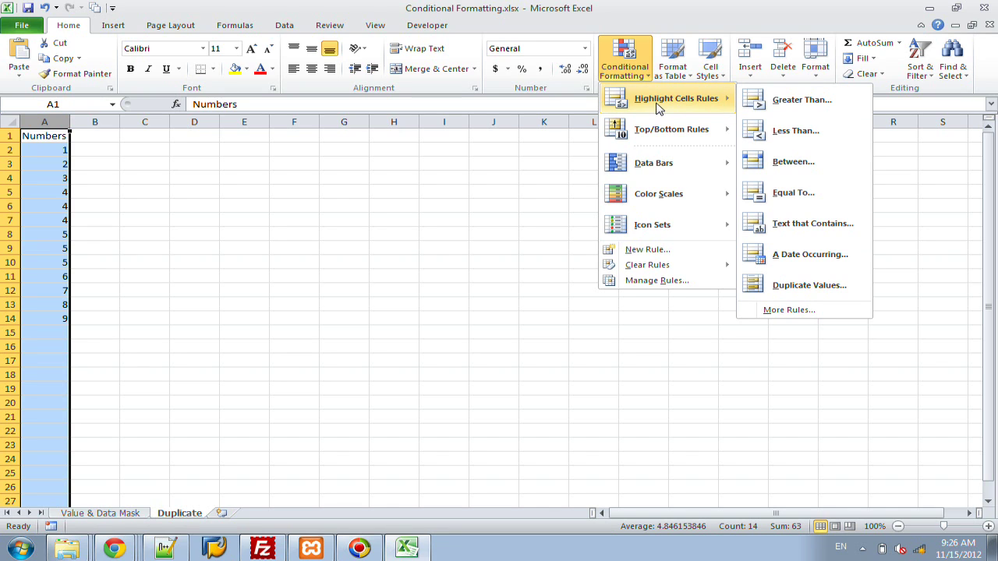
{"action": "left_click", "coordinate": [820, 285]}
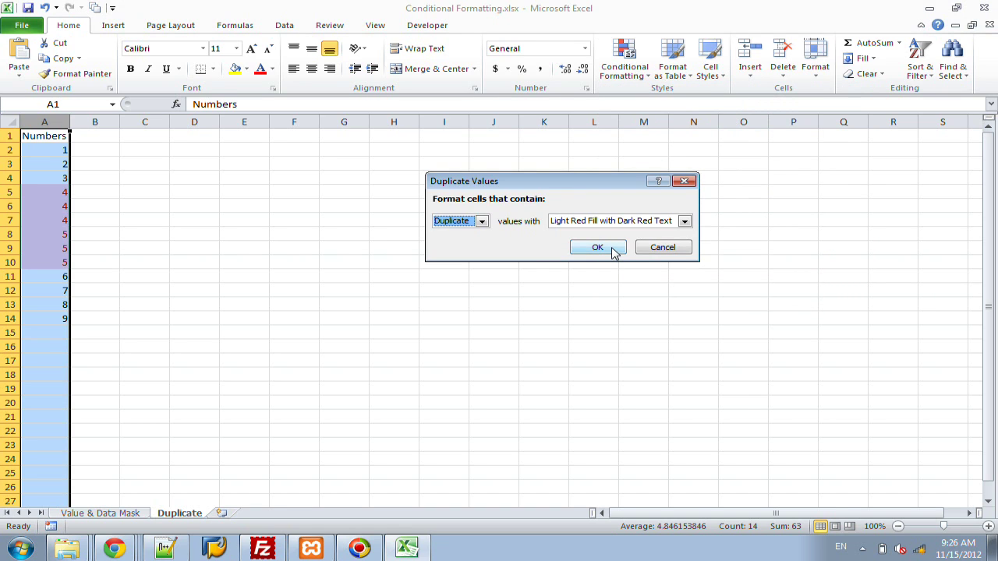
{"action": "left_click", "coordinate": [613, 251]}
{"action": "left_click", "coordinate": [359, 236]}
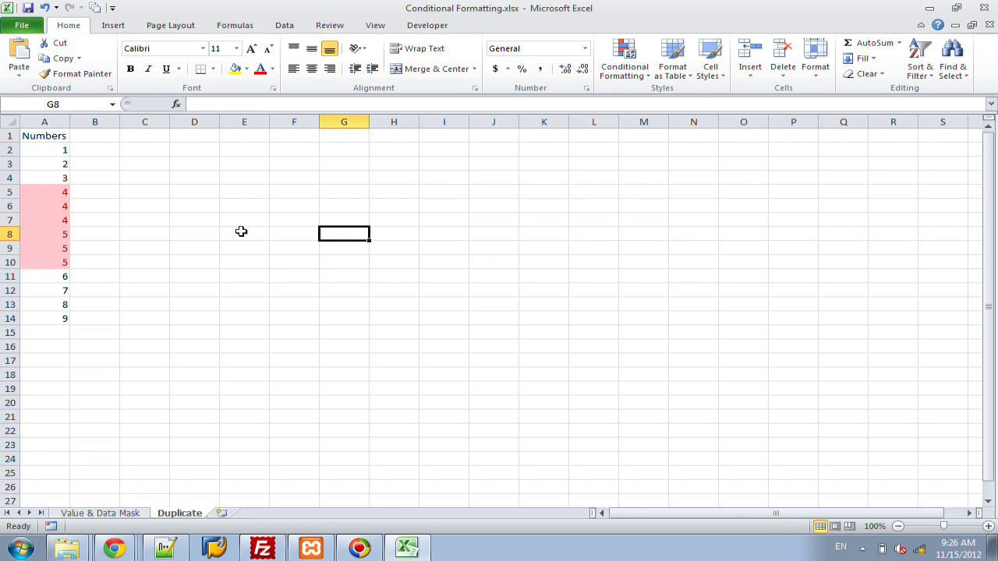
{"action": "left_click_drag", "start_coordinate": [64, 190], "coordinate": [62, 248]}
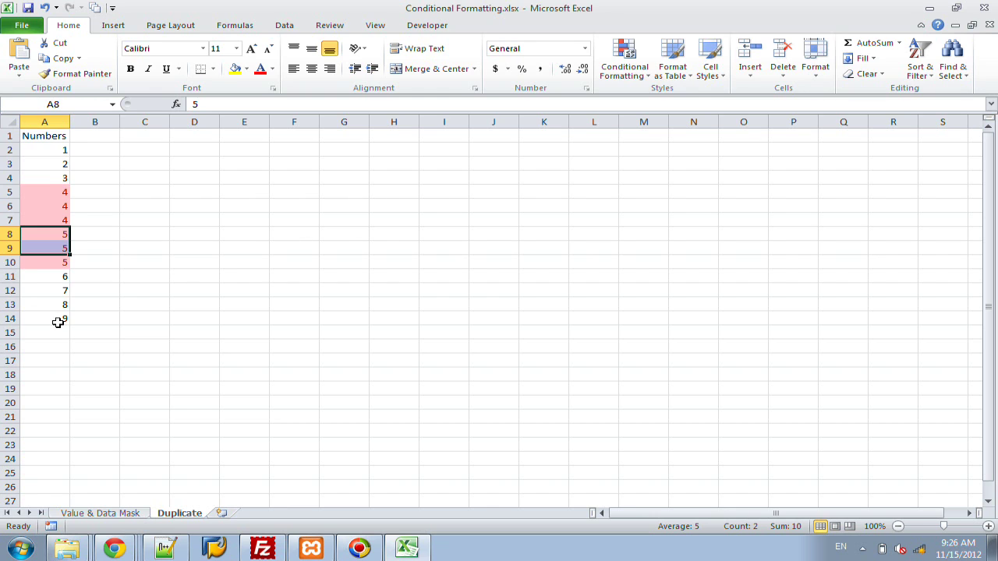
{"action": "left_click", "coordinate": [74, 319]}
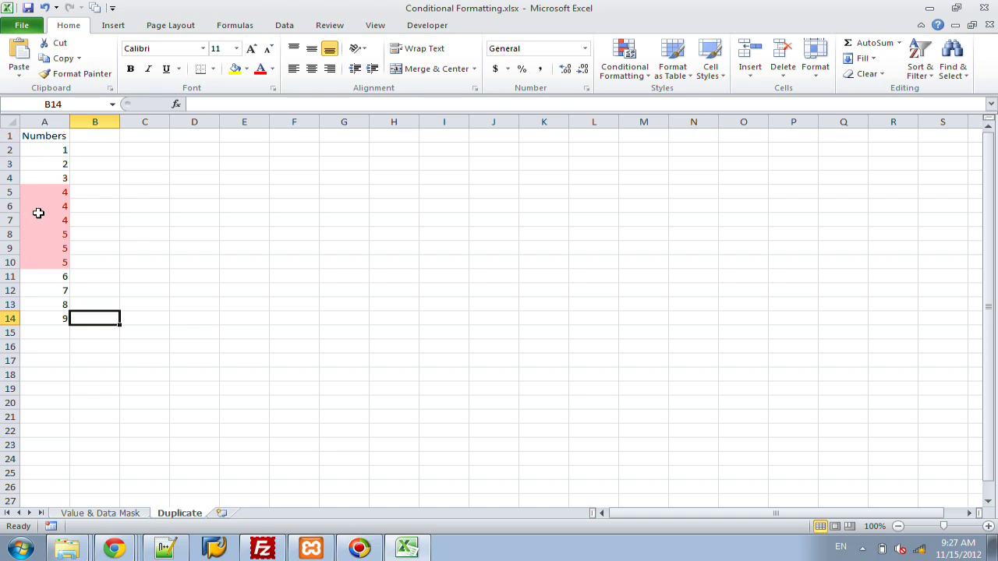
{"action": "left_click_drag", "start_coordinate": [45, 148], "coordinate": [48, 172]}
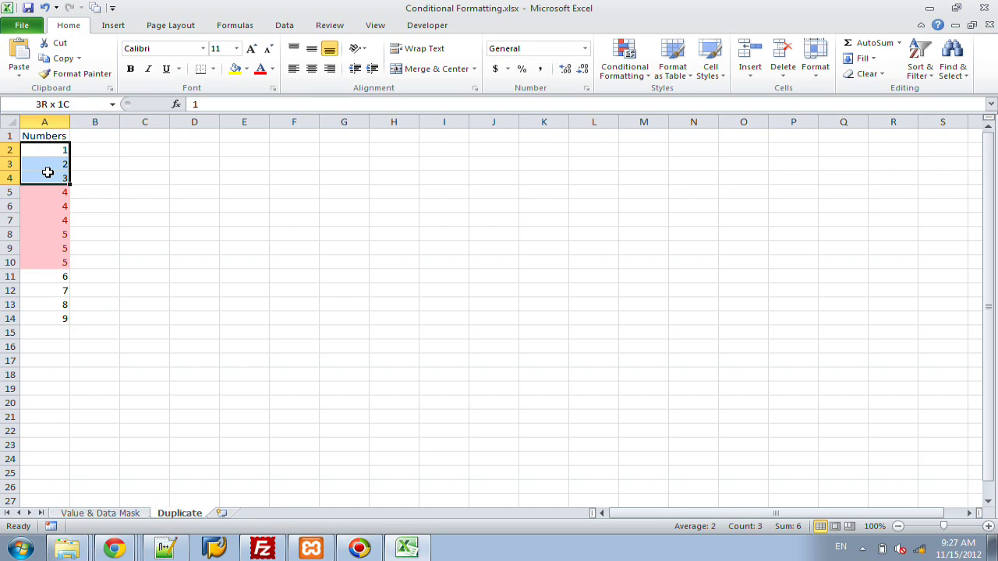
{"action": "left_click", "coordinate": [9, 136]}
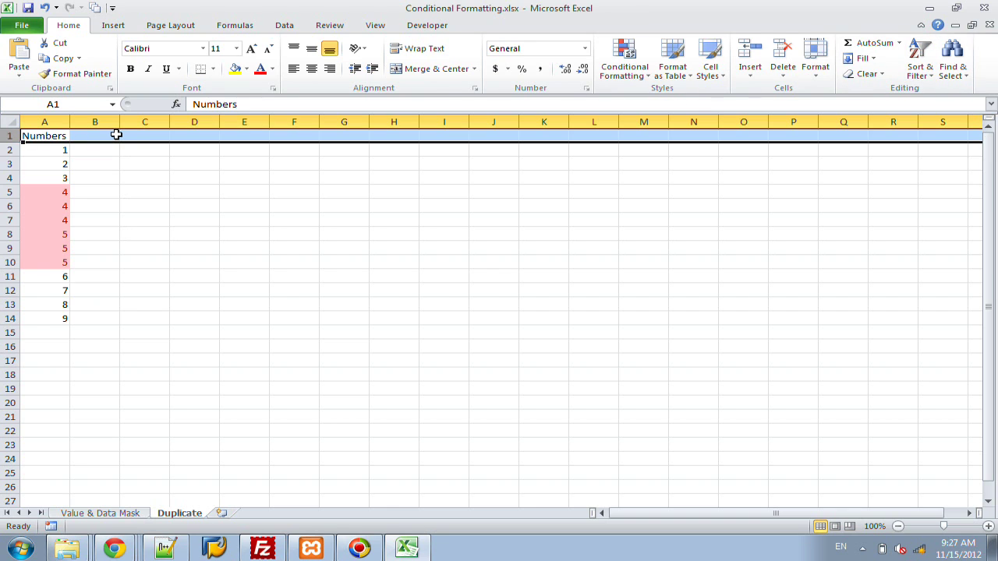
Step: Add an AutoFilter to the Numbers header, widen column A, and show its Filter by Color options
{"action": "left_click", "coordinate": [928, 58]}
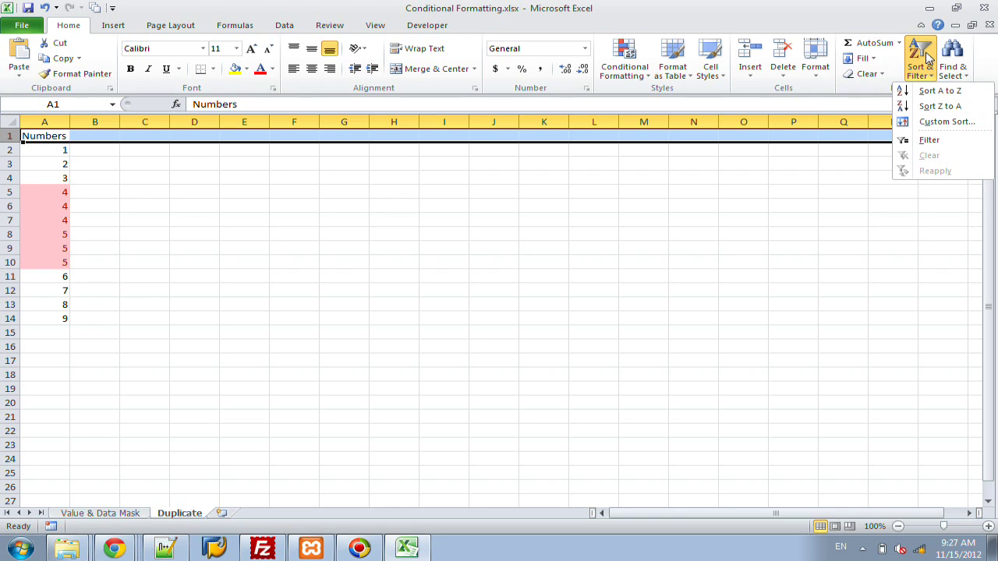
{"action": "left_click", "coordinate": [939, 141]}
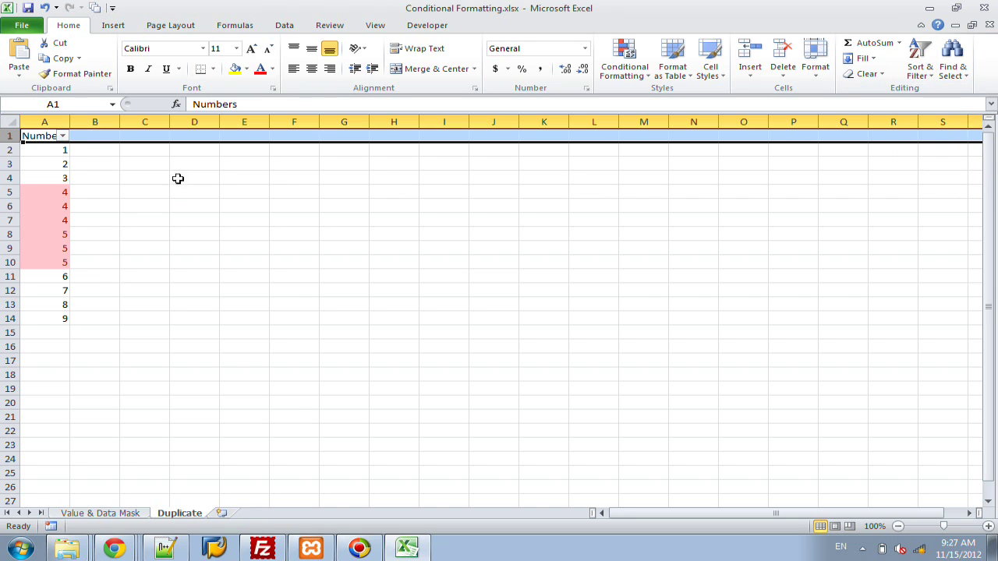
{"action": "left_click", "coordinate": [62, 149]}
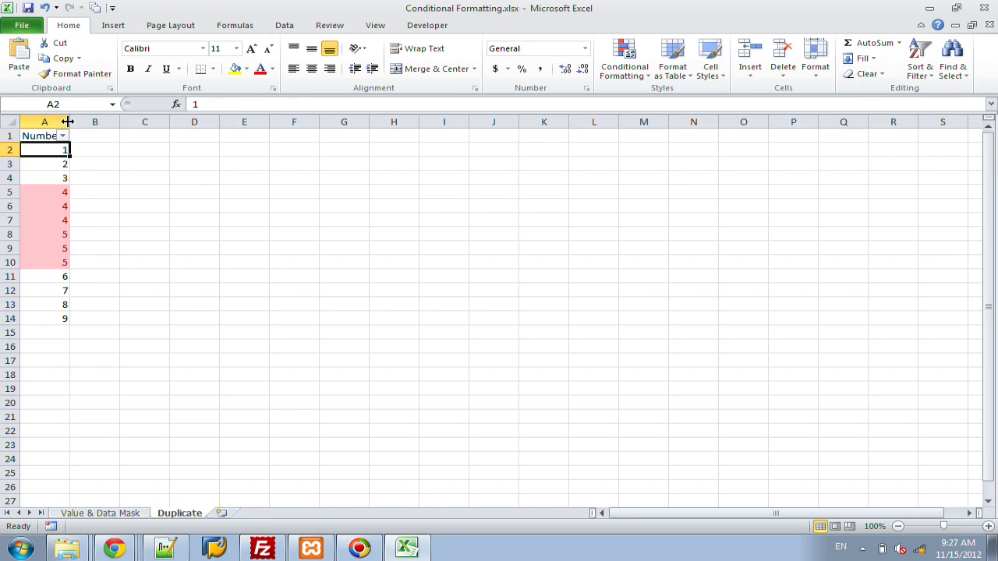
{"action": "left_click_drag", "start_coordinate": [70, 120], "coordinate": [89, 118]}
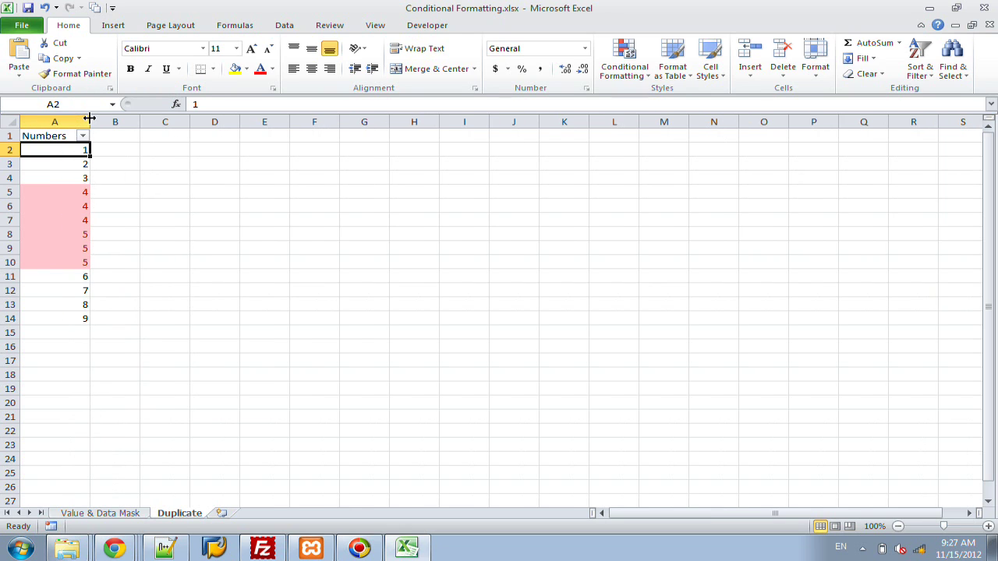
{"action": "left_click", "coordinate": [82, 136]}
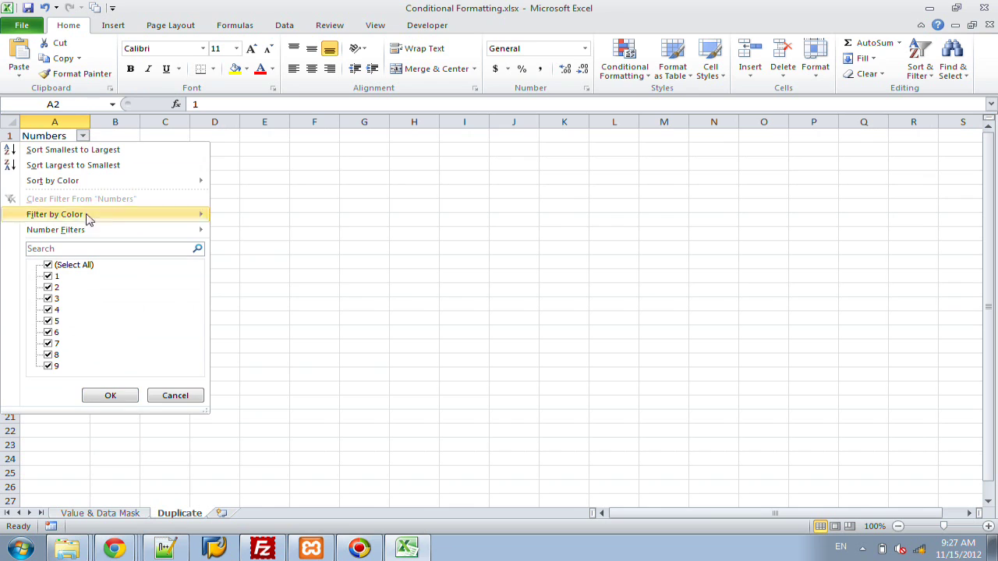
{"action": "mouse_move", "coordinate": [88, 218]}
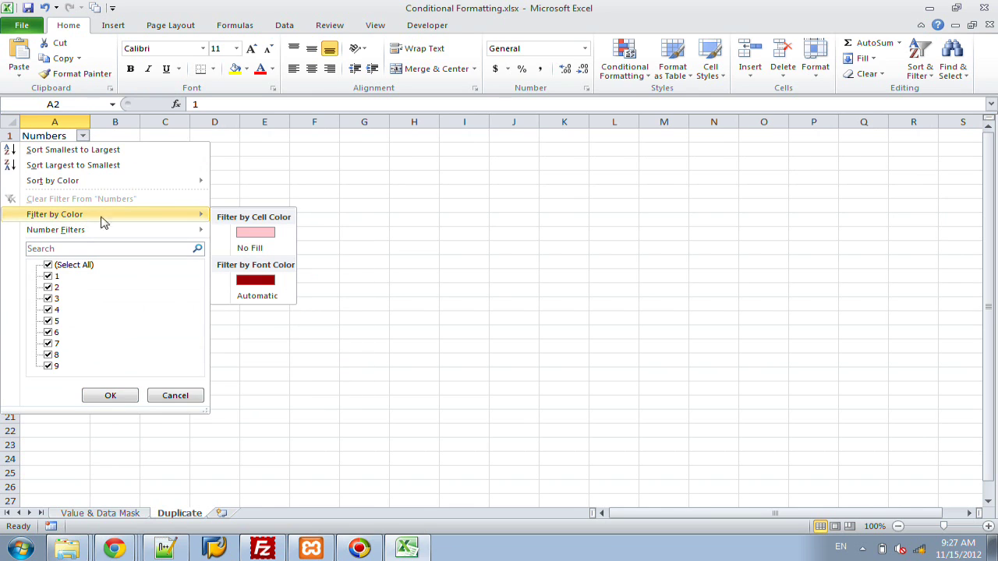
Step: Filter Numbers to rows with no fill, then to pink-filled rows only
{"action": "left_click", "coordinate": [256, 250]}
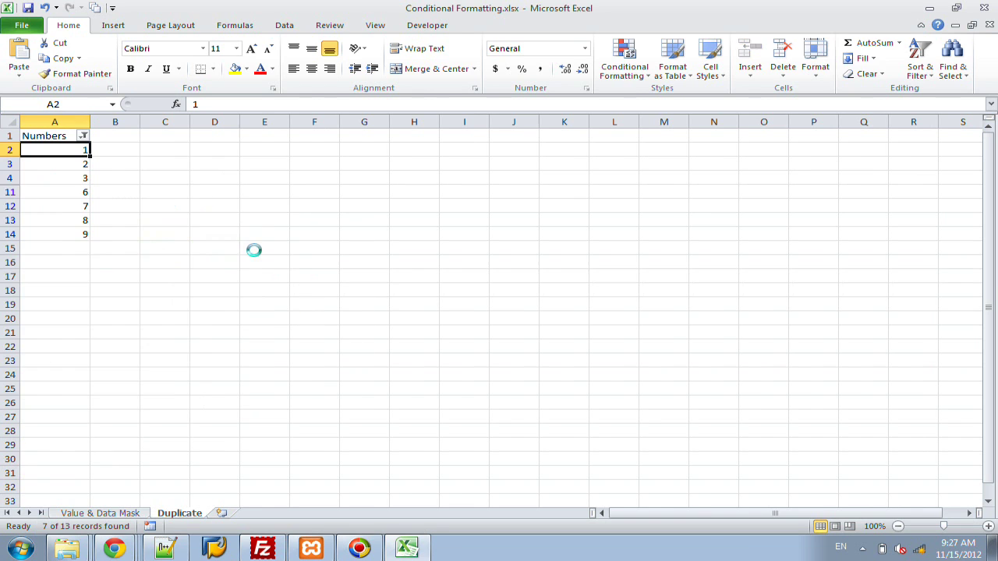
{"action": "left_click", "coordinate": [84, 136]}
{"action": "mouse_move", "coordinate": [97, 224]}
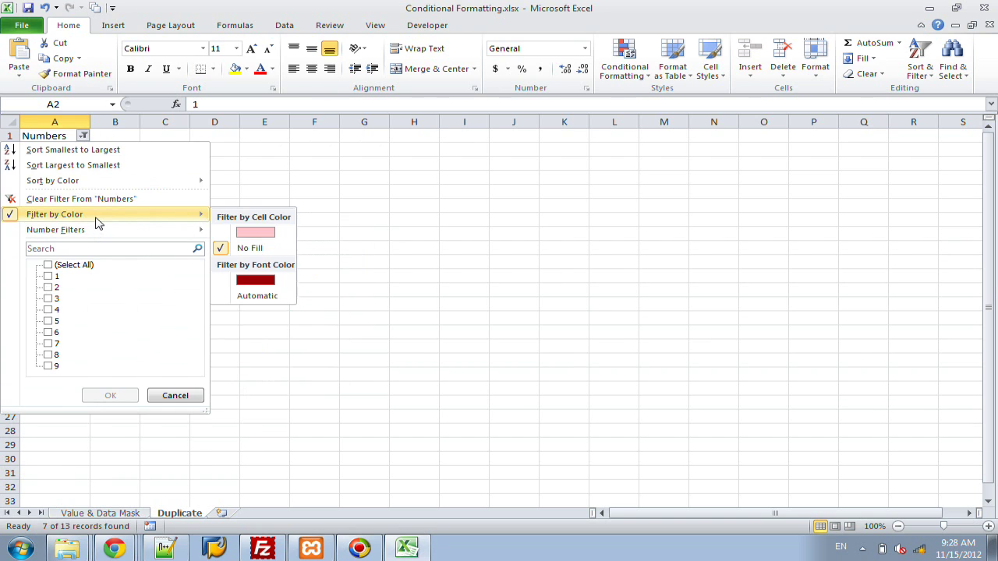
{"action": "left_click", "coordinate": [242, 230]}
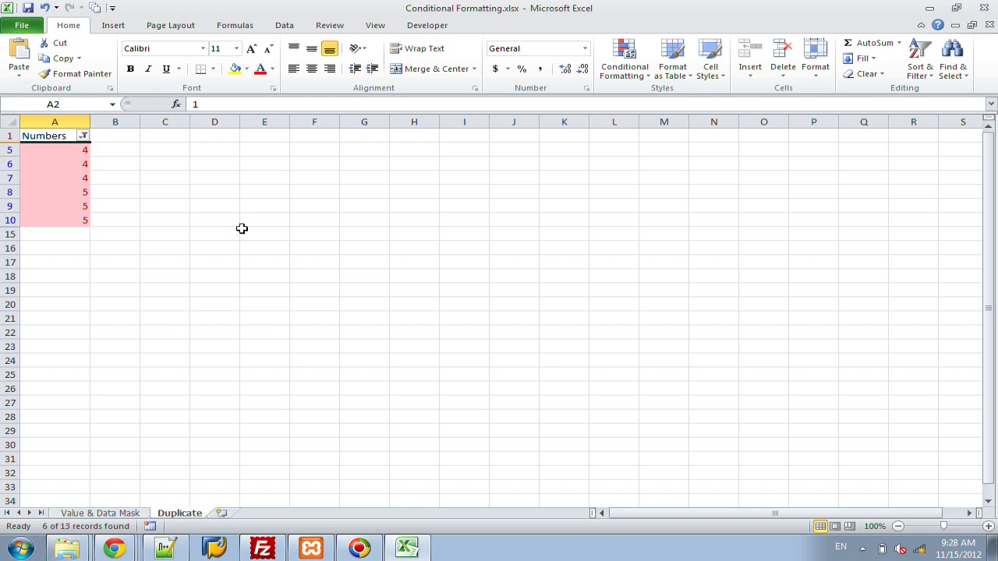
Step: Clear the colour filter so all 13 numbers show again
{"action": "left_click", "coordinate": [83, 136]}
{"action": "mouse_move", "coordinate": [70, 215]}
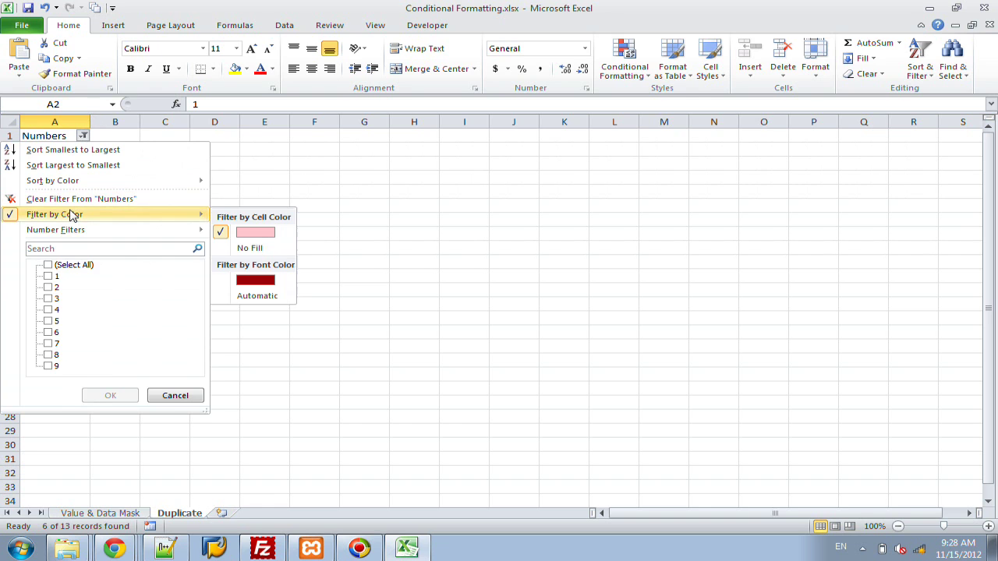
{"action": "left_click", "coordinate": [225, 235]}
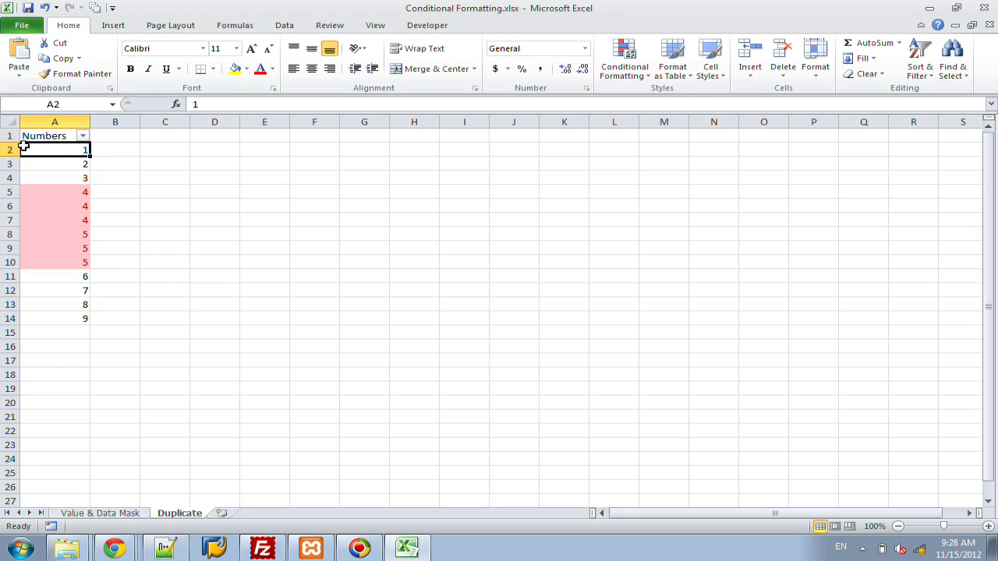
Step: Enter the heading 'Numbers 2' in B1 and widen column B to fit it
{"action": "left_click", "coordinate": [117, 135]}
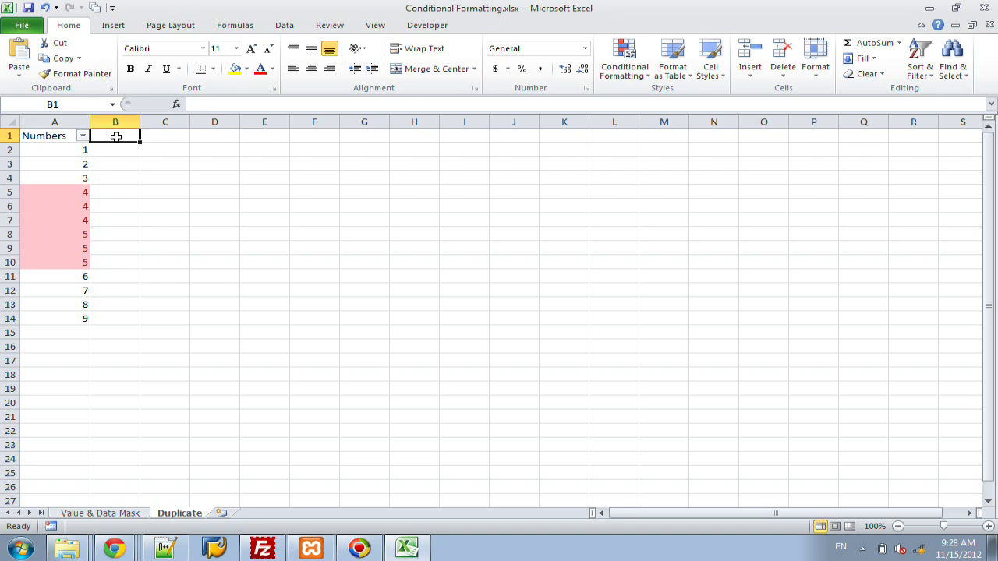
{"action": "type", "text": "Numbers"}
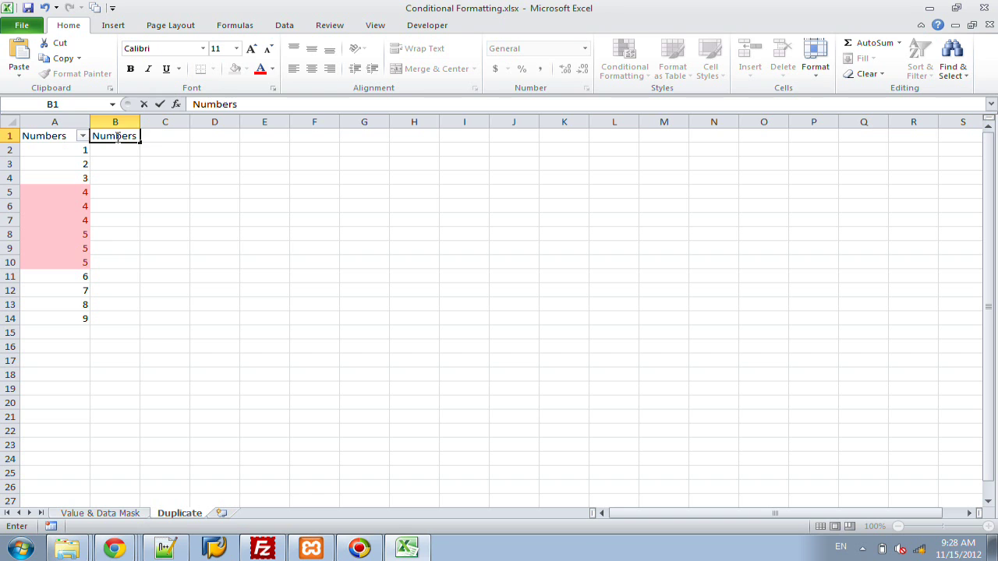
{"action": "type", "text": " 2"}
{"action": "left_click", "coordinate": [136, 122]}
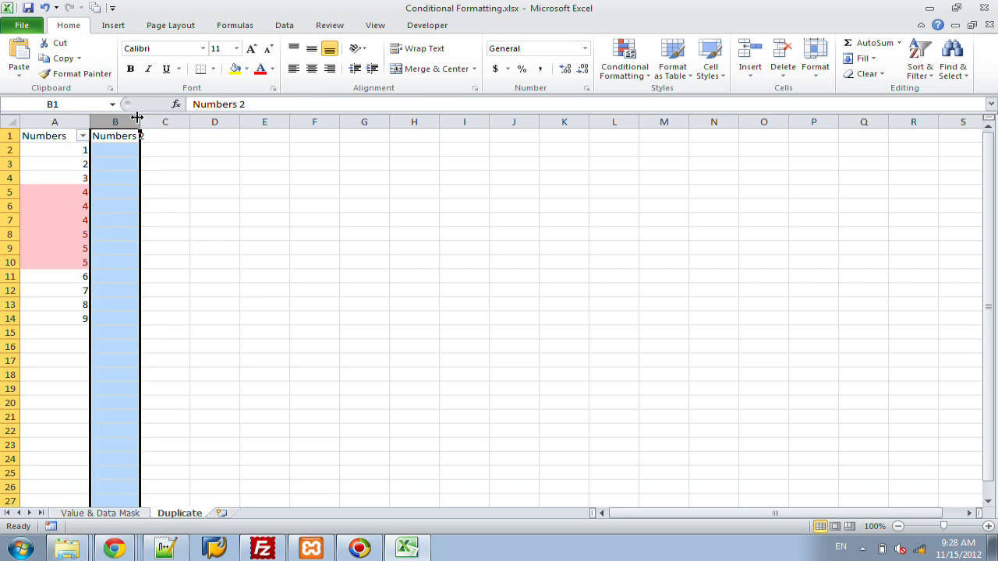
{"action": "left_click", "coordinate": [139, 119]}
{"action": "left_click_drag", "start_coordinate": [139, 118], "coordinate": [160, 120]}
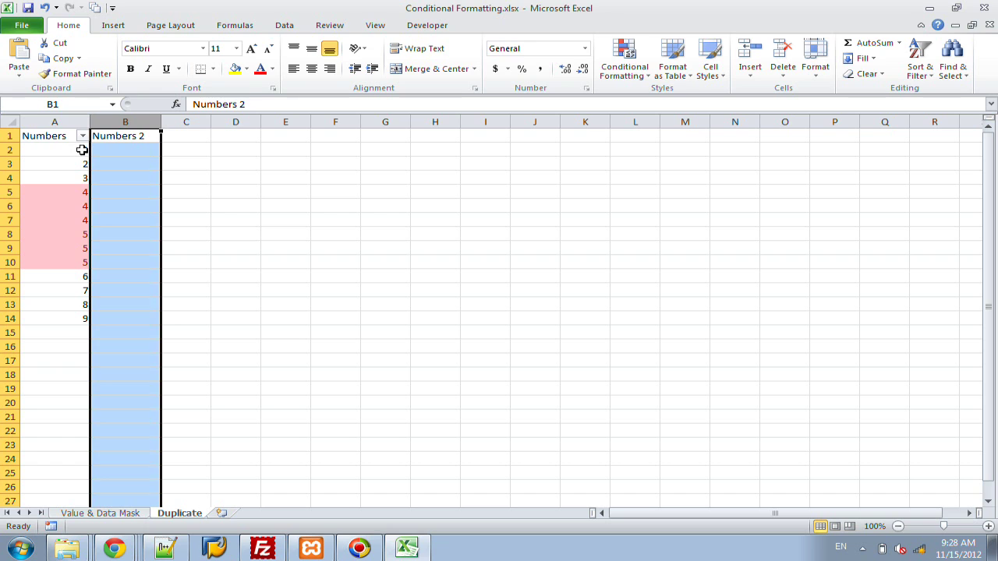
Step: Select the numbers in A2 through A14
{"action": "left_click", "coordinate": [74, 150]}
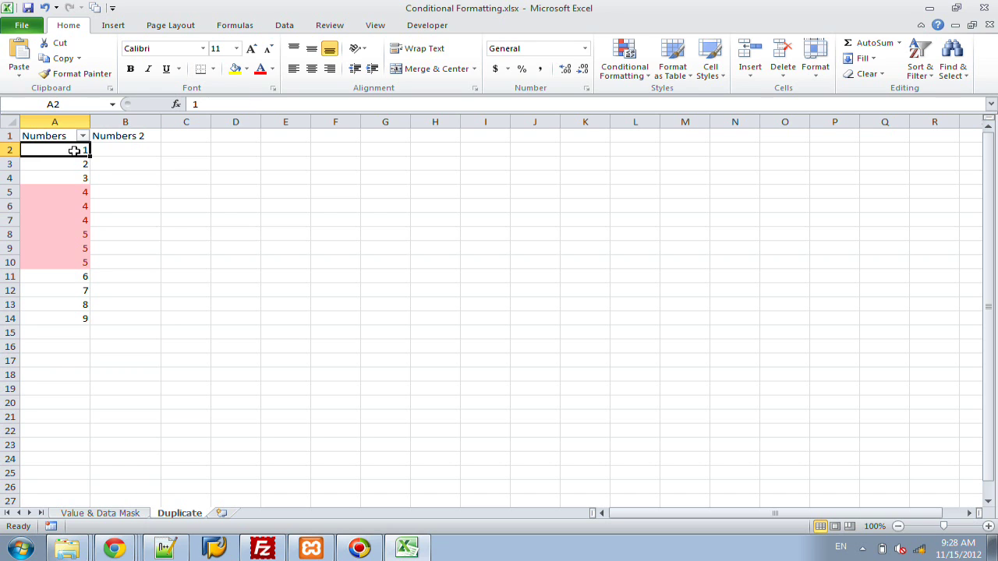
{"action": "left_click", "coordinate": [47, 119]}
{"action": "left_click", "coordinate": [118, 121]}
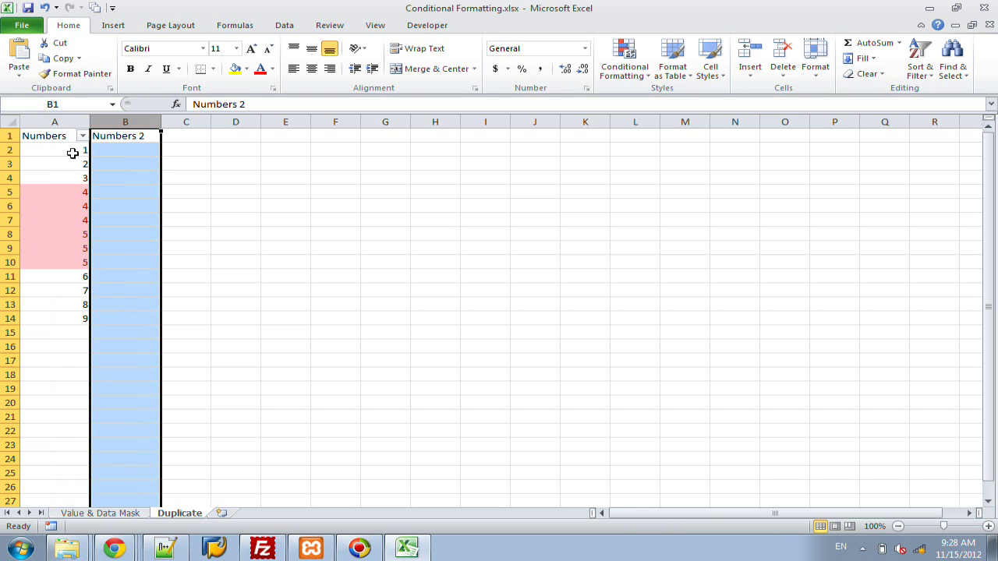
{"action": "left_click", "coordinate": [71, 150]}
{"action": "key", "text": "ctrl+shift+Down"}
Step: Copy the column A numbers into B2:B14
{"action": "key", "text": "ctrl+c"}
{"action": "key", "text": "Right"}
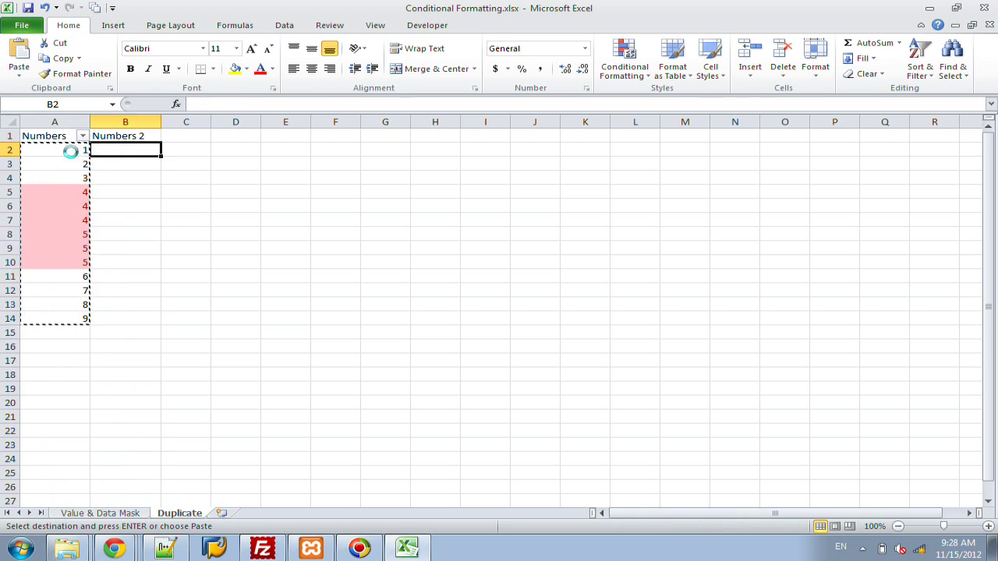
{"action": "key", "text": "ctrl+v"}
{"action": "left_click", "coordinate": [71, 151]}
Step: Clear the conditional formatting rules from A2:B14
{"action": "key", "text": "shift+Right"}
{"action": "key", "text": "ctrl+shift+Down"}
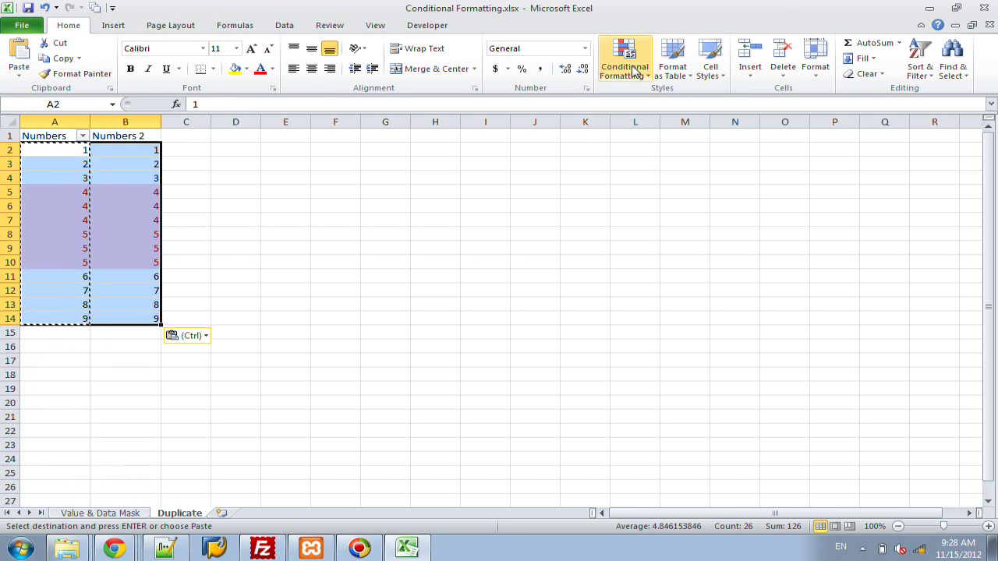
{"action": "left_click", "coordinate": [632, 69]}
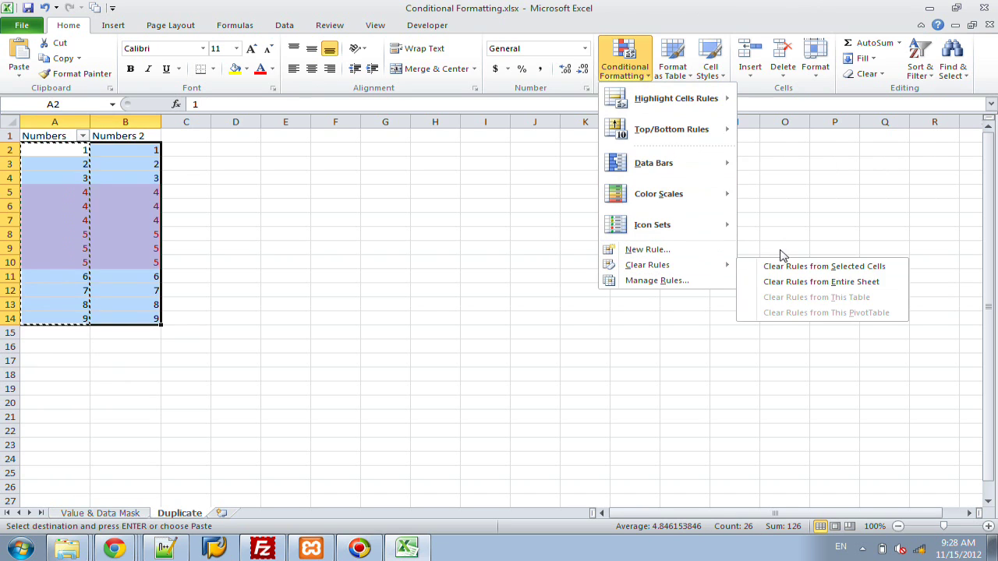
{"action": "mouse_move", "coordinate": [719, 264]}
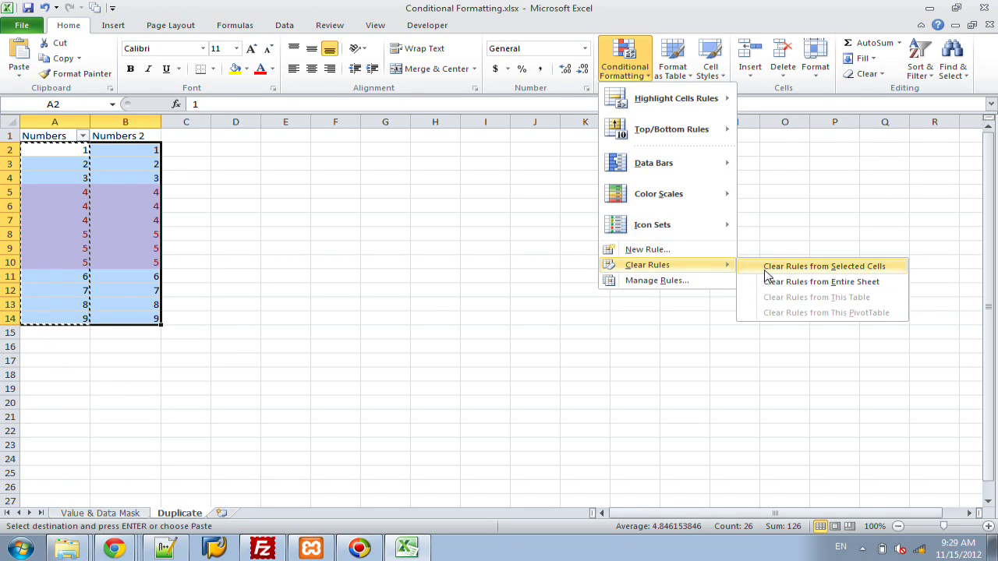
{"action": "left_click", "coordinate": [764, 271]}
Step: Change B8 from 5 to 6, then select cell A2
{"action": "left_click", "coordinate": [324, 234]}
{"action": "key", "text": "Escape"}
{"action": "key", "text": "Left"}
{"action": "key", "text": "Left"}
{"action": "key", "text": "Left"}
{"action": "key", "text": "Left"}
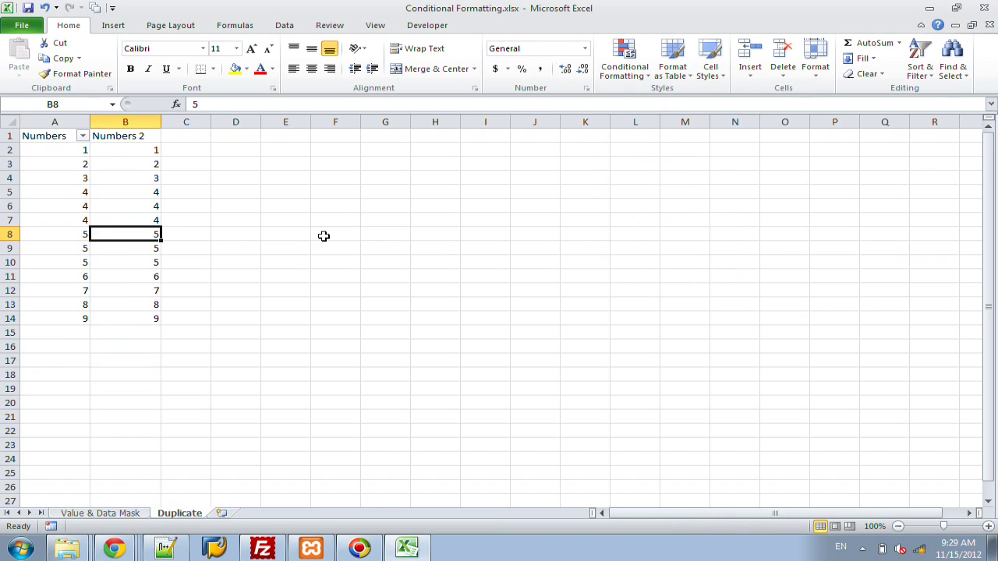
{"action": "type", "text": "6"}
{"action": "key", "text": "Return"}
{"action": "key", "text": "Up"}
{"action": "left_click_drag", "start_coordinate": [59, 149], "coordinate": [104, 148]}
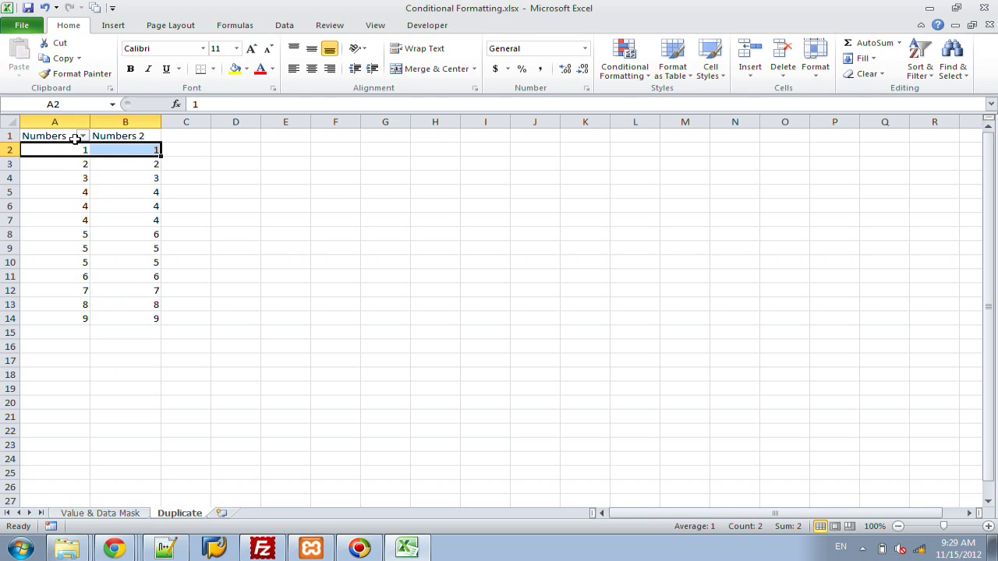
{"action": "left_click", "coordinate": [80, 149]}
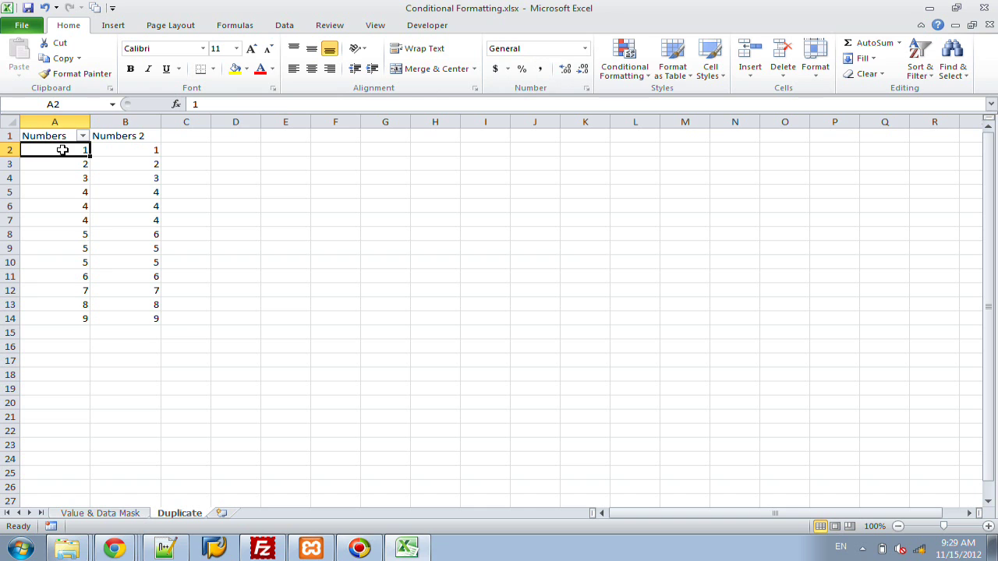
Step: Start a new formula-based conditional rule with the formula =$A$2!=$B$2
{"action": "left_click", "coordinate": [621, 62]}
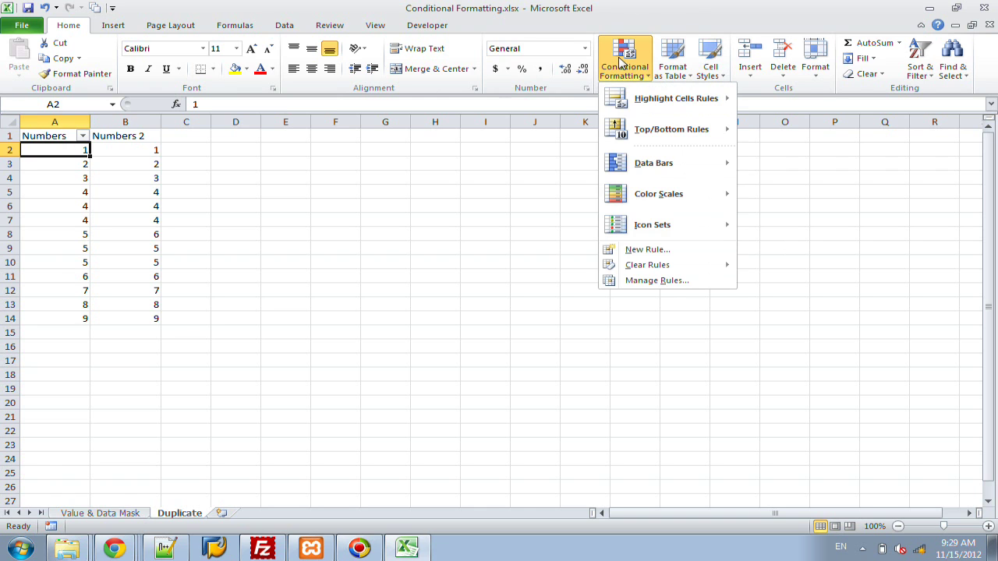
{"action": "left_click", "coordinate": [634, 251]}
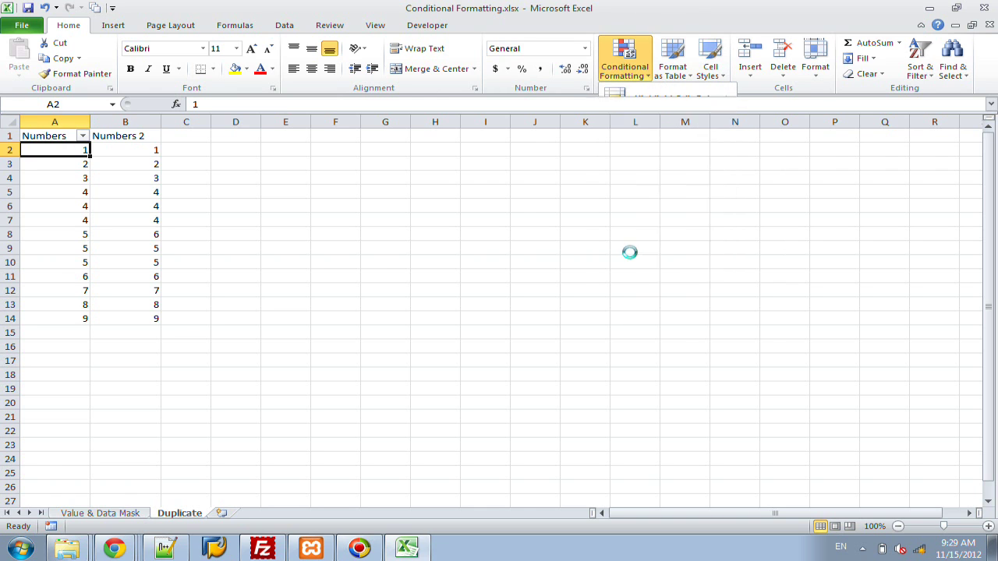
{"action": "left_click", "coordinate": [504, 184]}
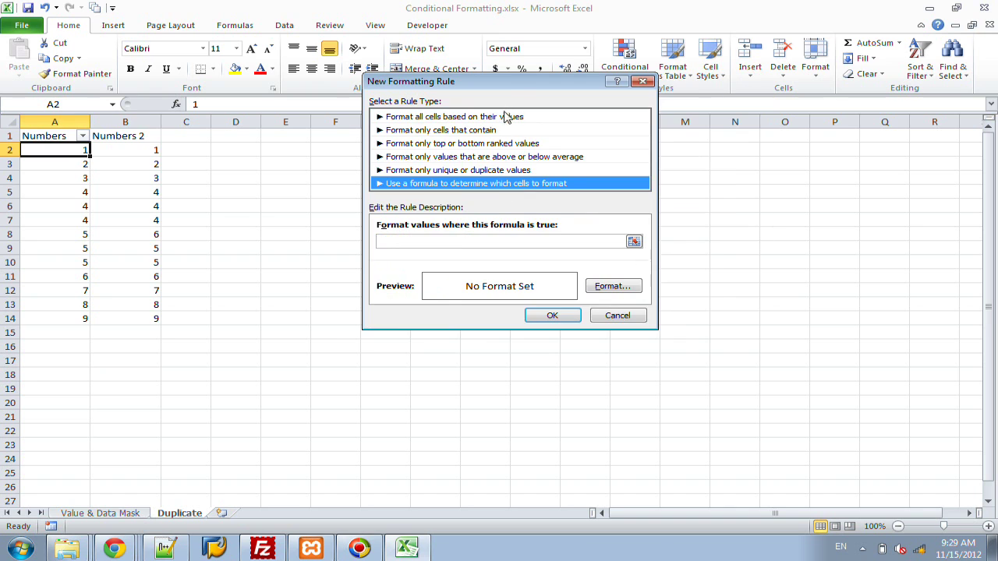
{"action": "left_click_drag", "start_coordinate": [509, 81], "coordinate": [605, 81]}
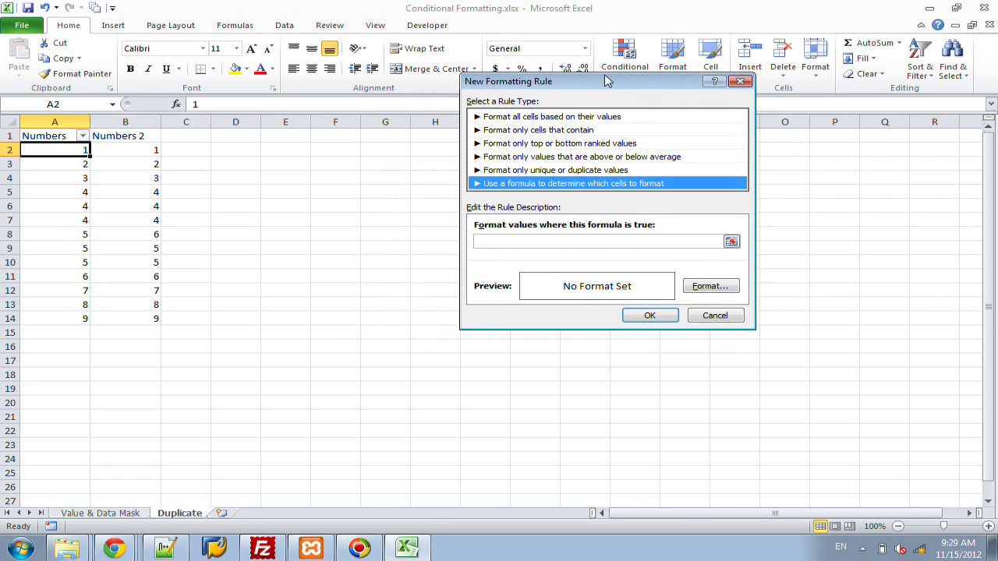
{"action": "left_click", "coordinate": [497, 243]}
{"action": "type", "text": "="}
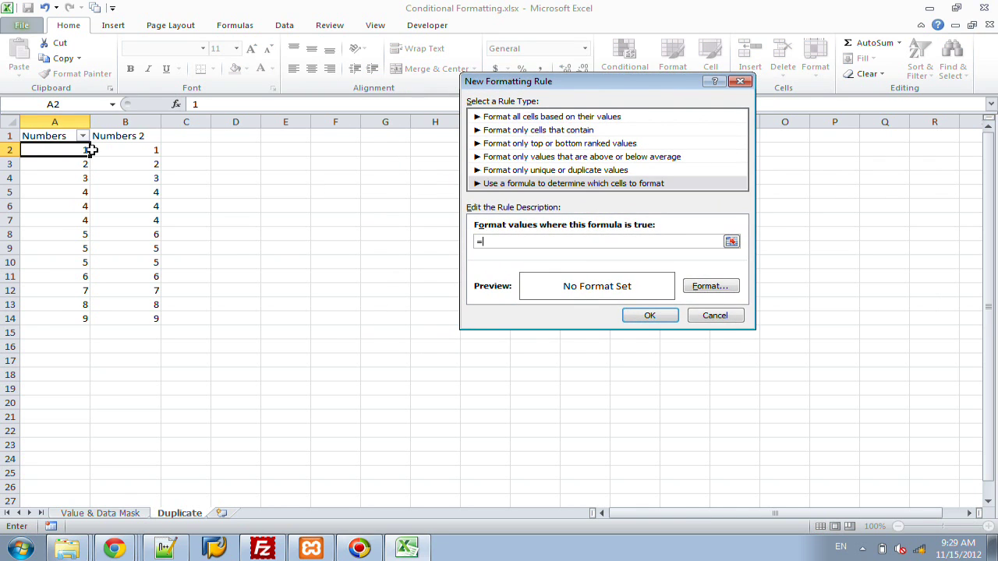
{"action": "left_click", "coordinate": [81, 152]}
{"action": "type", "text": "!="}
{"action": "left_click", "coordinate": [136, 149]}
Step: Set the rule's format to a solid red fill
{"action": "left_click", "coordinate": [706, 286]}
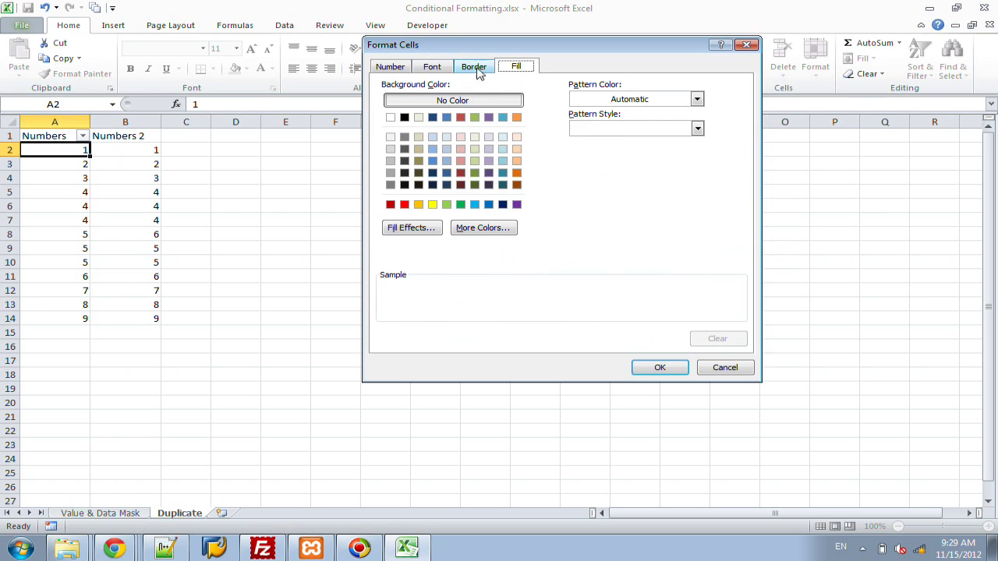
{"action": "left_click", "coordinate": [433, 205]}
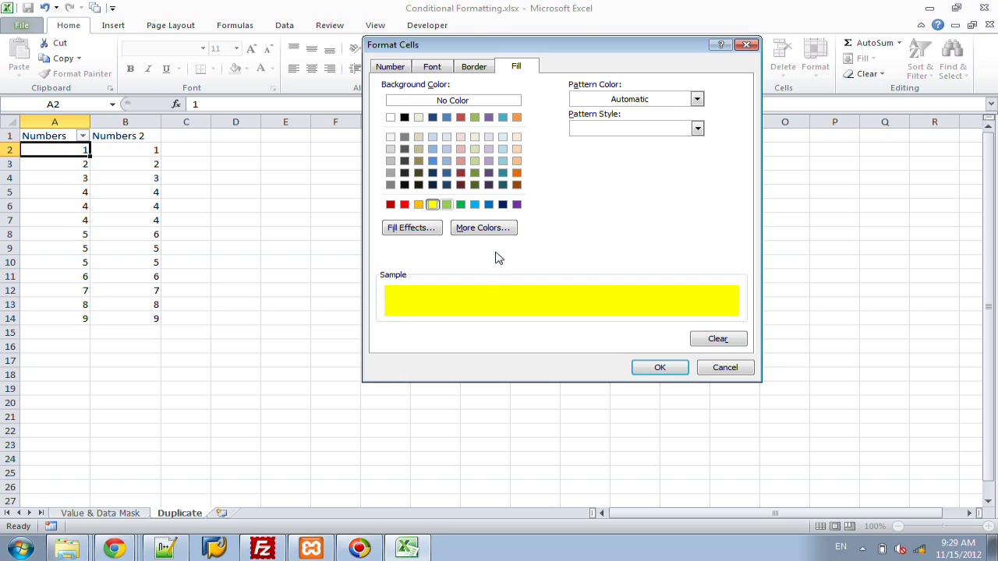
{"action": "left_click", "coordinate": [404, 204]}
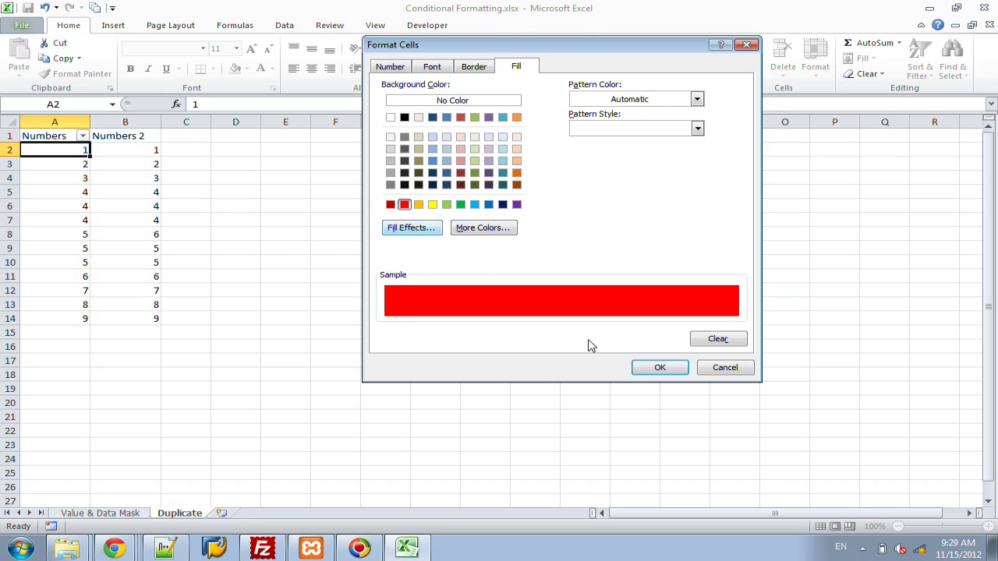
{"action": "left_click", "coordinate": [647, 368]}
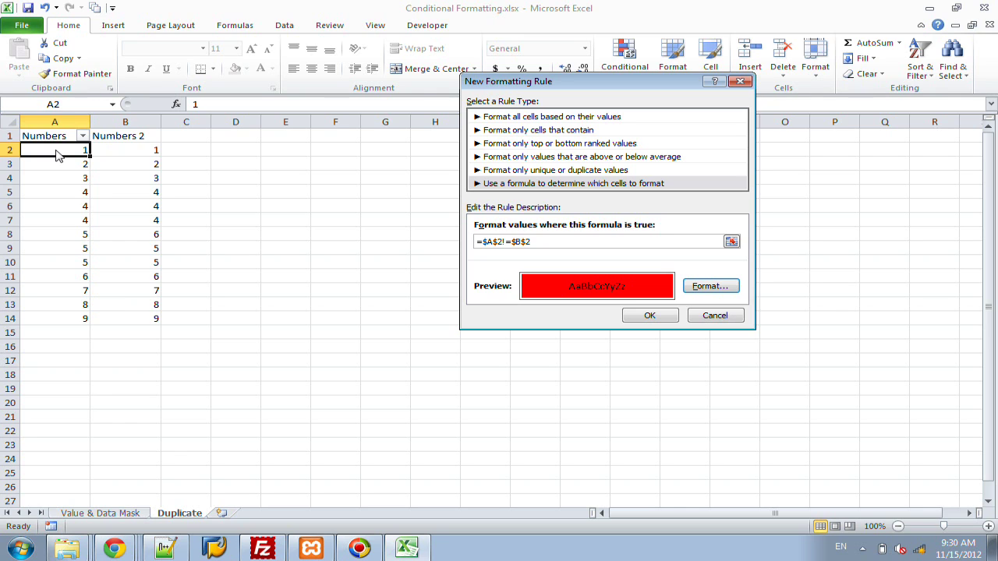
Step: Make both rule references relative so the formula reads =A2!=B2
{"action": "left_click", "coordinate": [487, 242]}
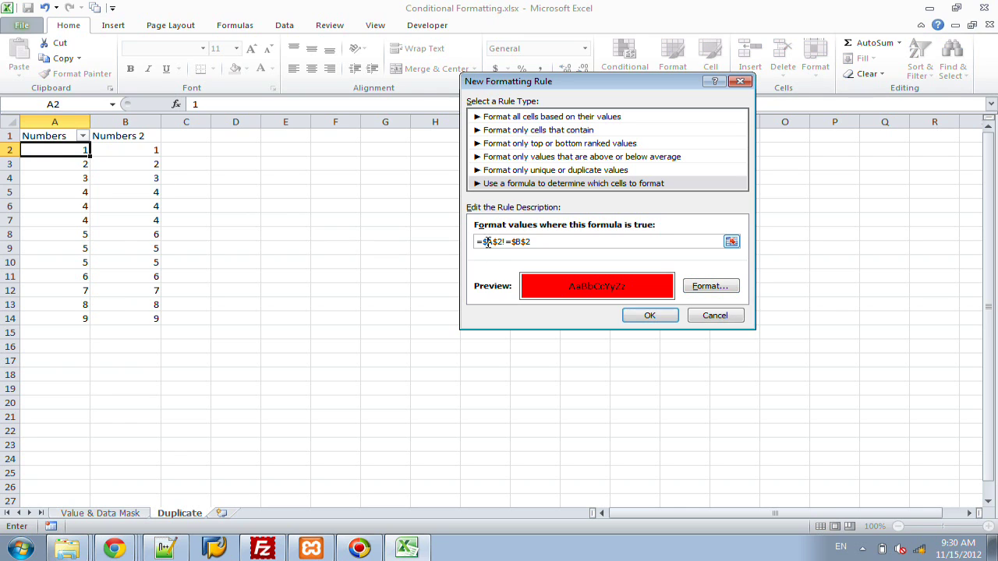
{"action": "key", "text": "F4"}
{"action": "key", "text": "F4"}
{"action": "key", "text": "F4"}
{"action": "type", "text": "!"}
{"action": "left_click", "coordinate": [509, 242]}
{"action": "key", "text": "F4"}
{"action": "key", "text": "F4"}
{"action": "key", "text": "F4"}
Step: After the formula error, change the rule to =A2<>B2 and save it
{"action": "left_click", "coordinate": [649, 318]}
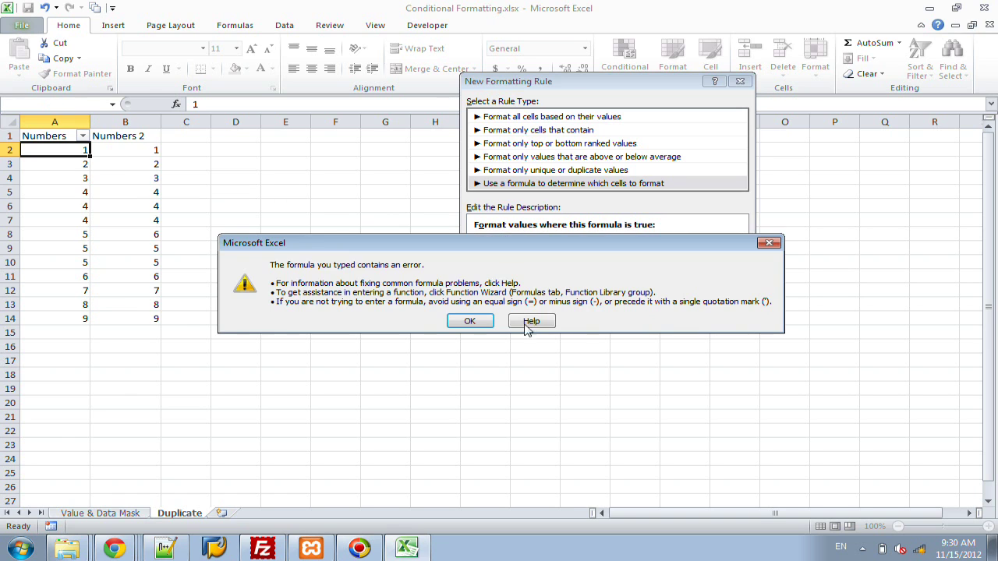
{"action": "left_click", "coordinate": [471, 321]}
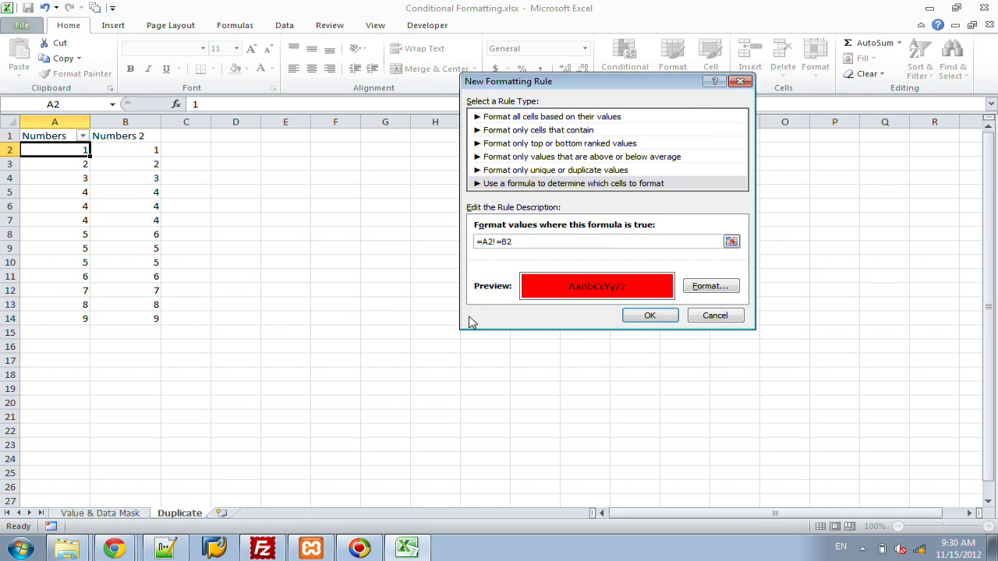
{"action": "left_click", "coordinate": [502, 241]}
{"action": "key", "text": "BackSpace"}
{"action": "type", "text": "<>"}
{"action": "left_click", "coordinate": [650, 317]}
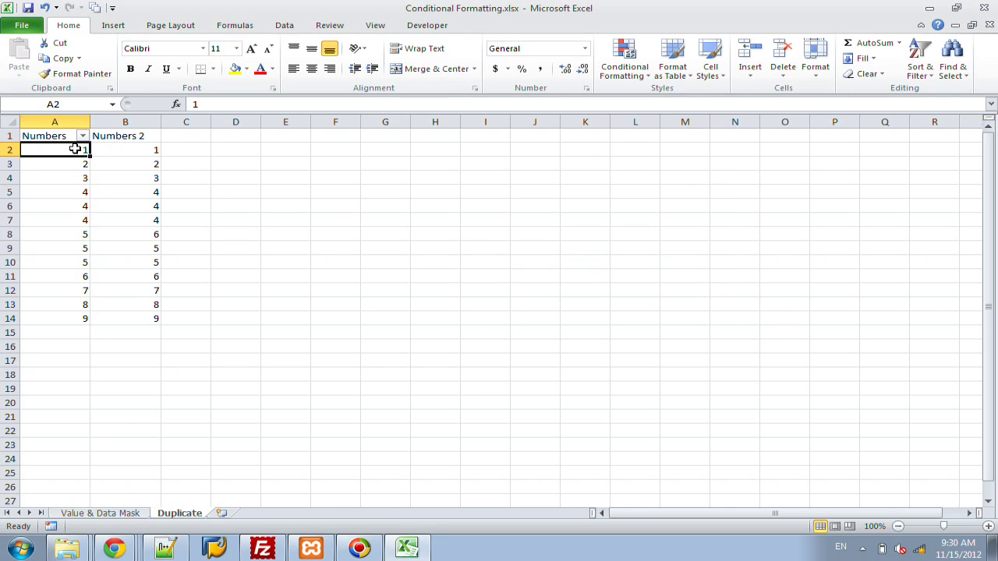
Step: In Manage Rules, set the =A2<>B2 rule to apply to $A$2:$A$14
{"action": "left_click", "coordinate": [623, 66]}
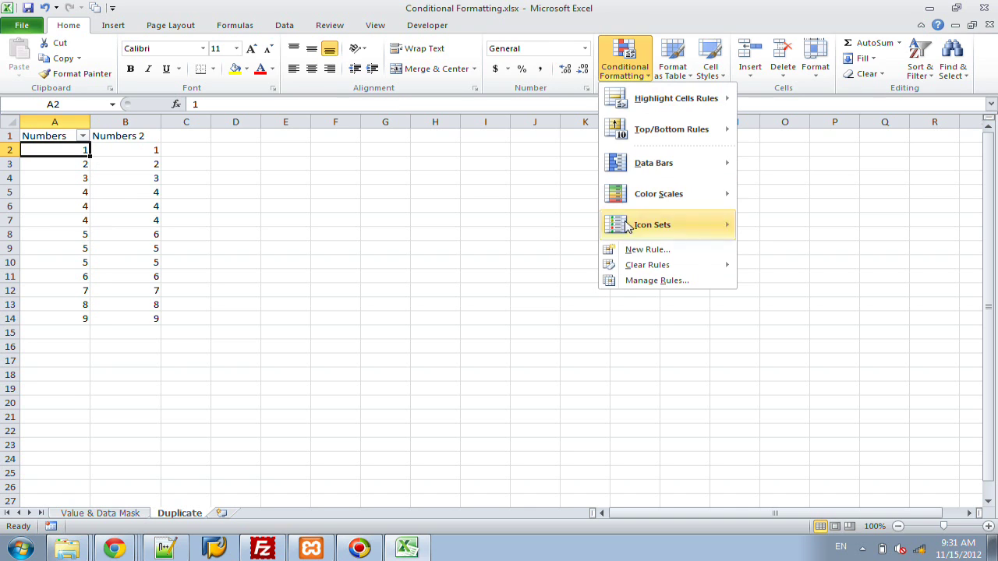
{"action": "left_click", "coordinate": [659, 280]}
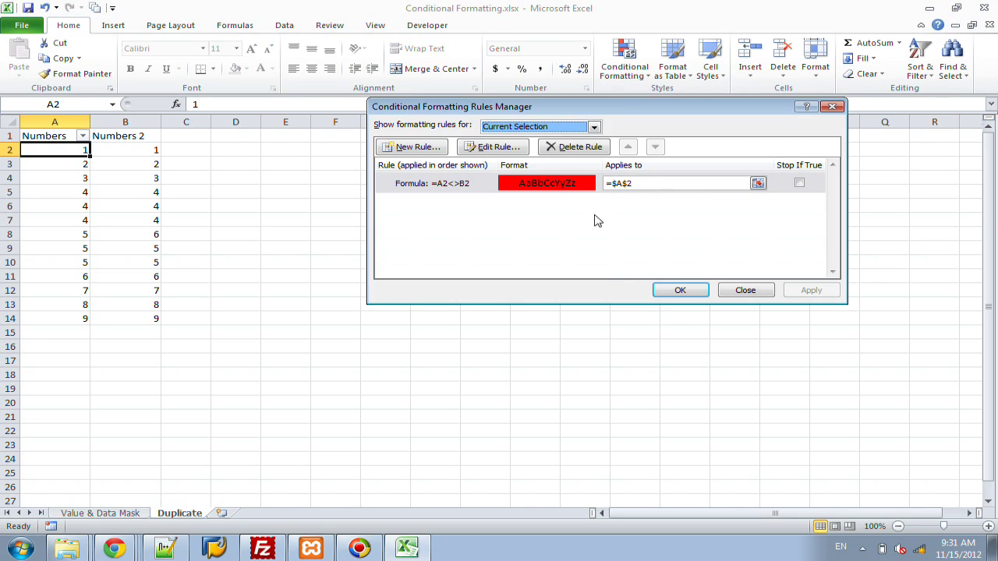
{"action": "left_click", "coordinate": [641, 183]}
{"action": "left_click_drag", "start_coordinate": [641, 183], "coordinate": [575, 186]}
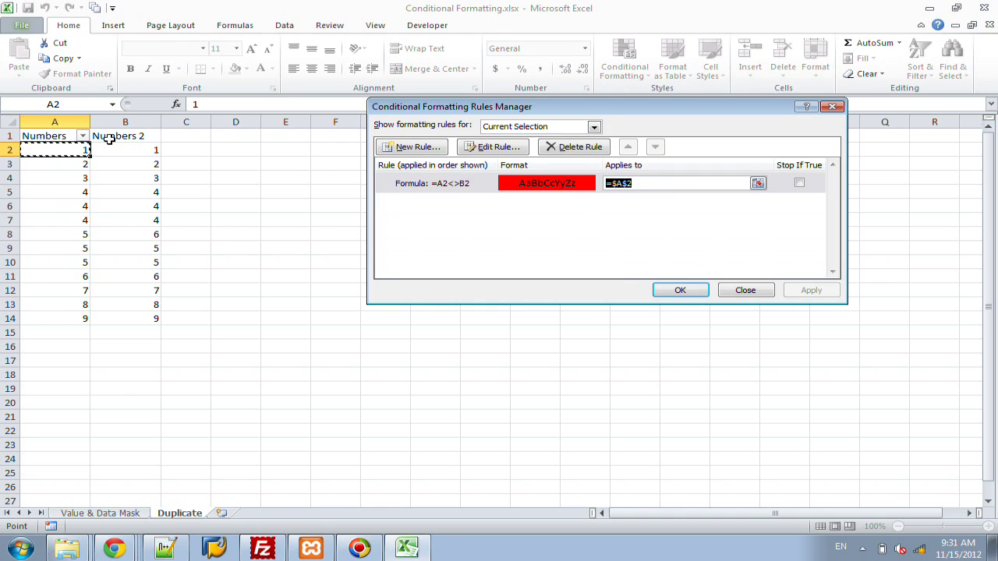
{"action": "left_click_drag", "start_coordinate": [49, 148], "coordinate": [45, 316]}
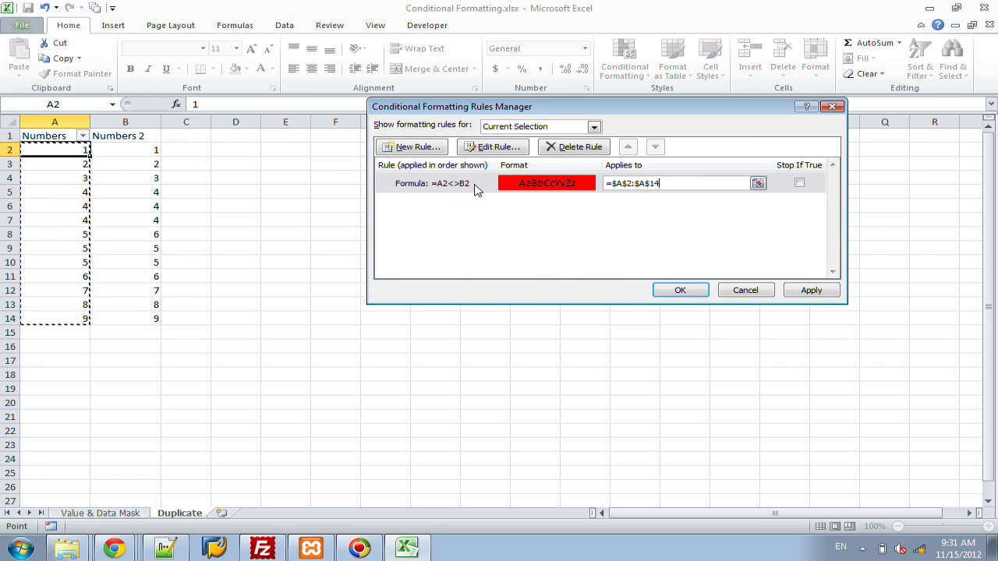
{"action": "left_click", "coordinate": [691, 291]}
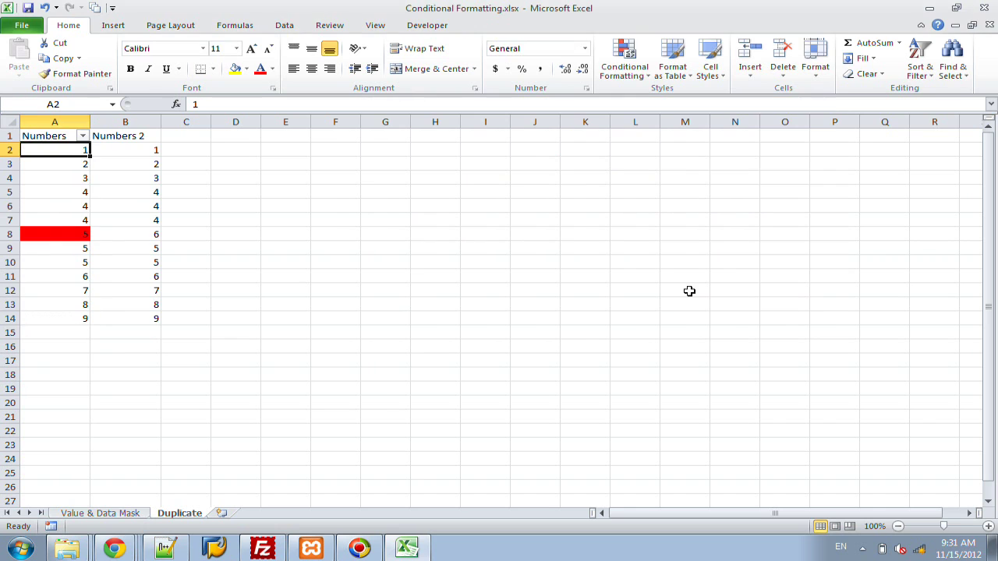
{"action": "left_click", "coordinate": [60, 233]}
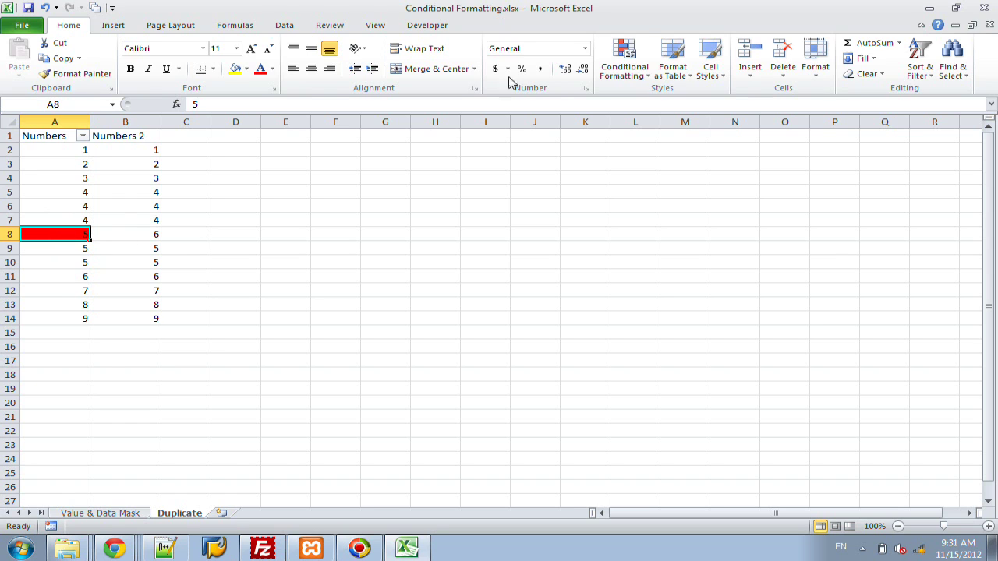
{"action": "left_click", "coordinate": [615, 76]}
{"action": "mouse_move", "coordinate": [639, 105]}
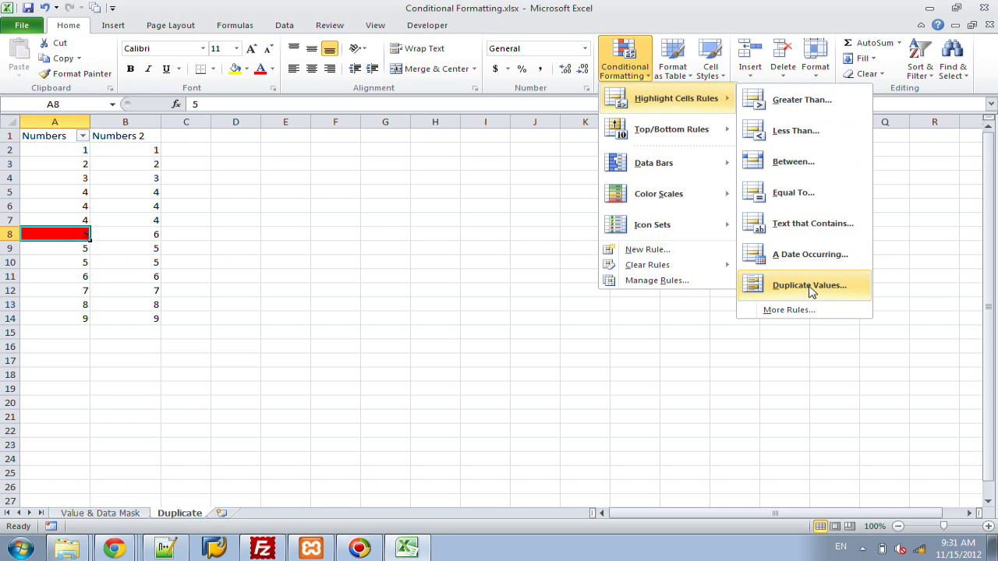
{"action": "left_click", "coordinate": [707, 281]}
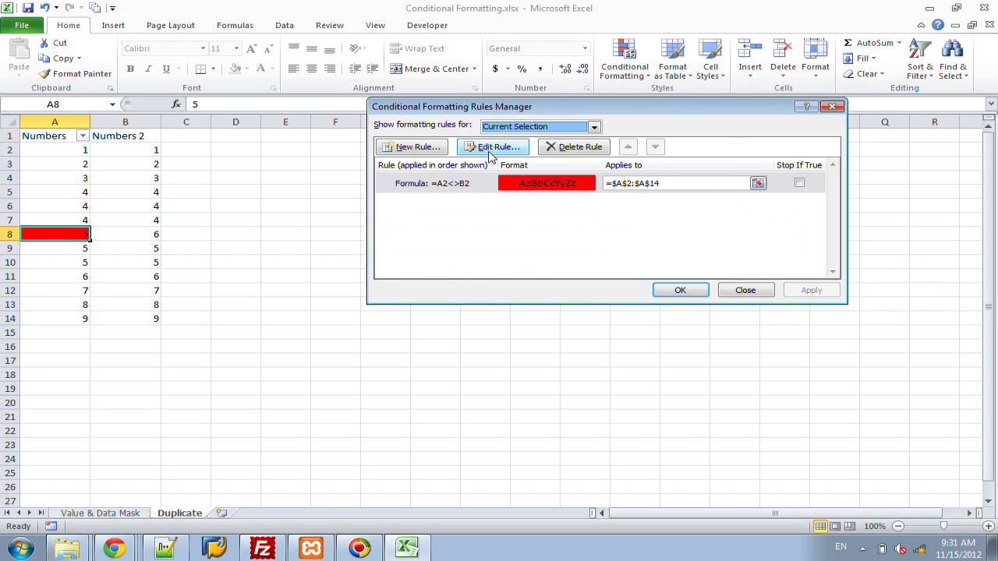
{"action": "left_click", "coordinate": [489, 150]}
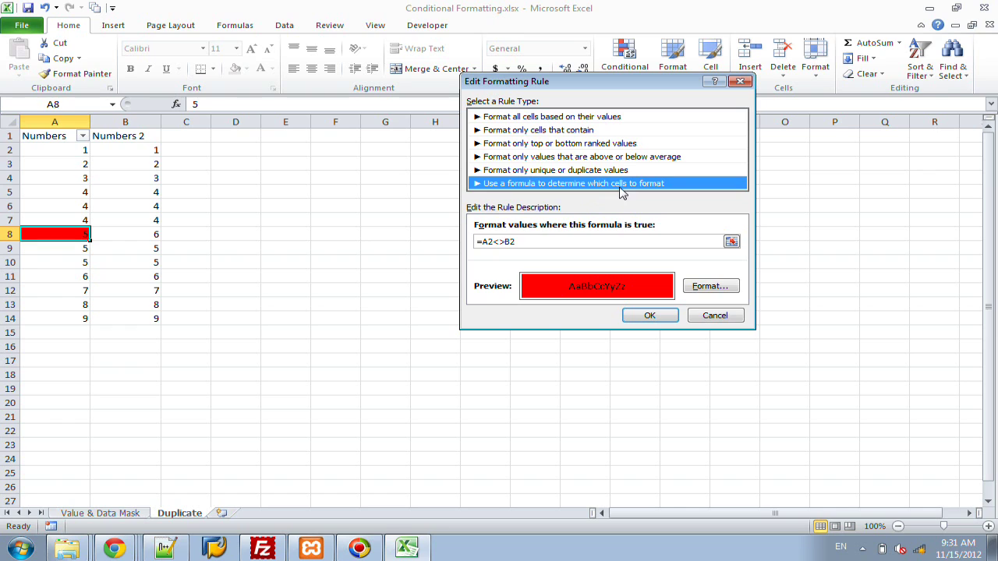
{"action": "left_click", "coordinate": [515, 243]}
{"action": "left_click", "coordinate": [642, 316]}
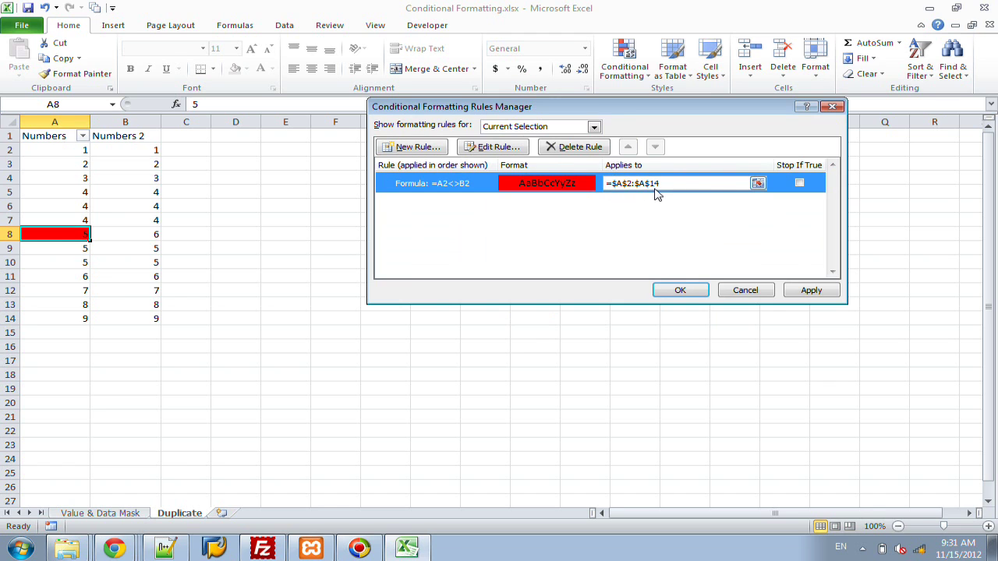
{"action": "left_click", "coordinate": [680, 290]}
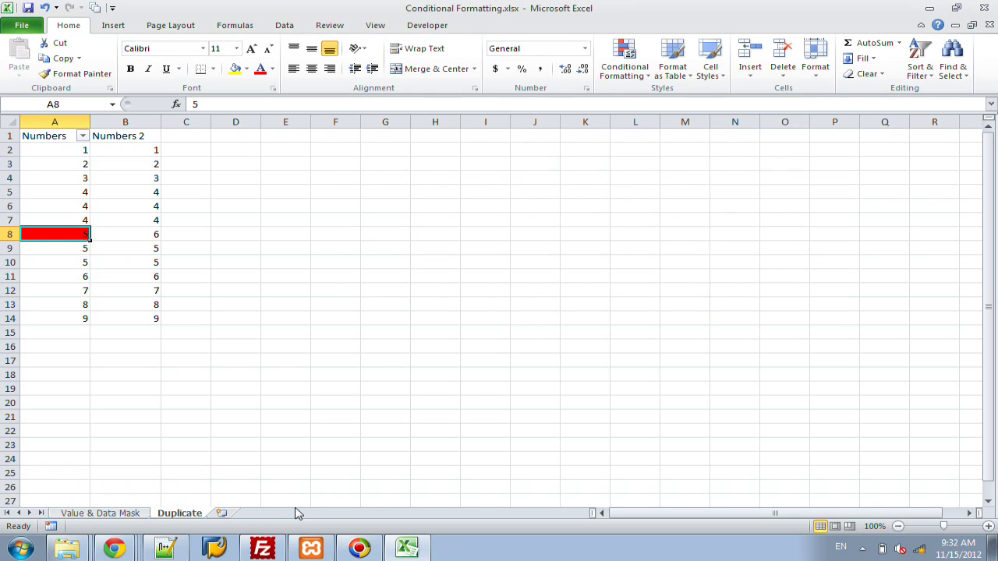